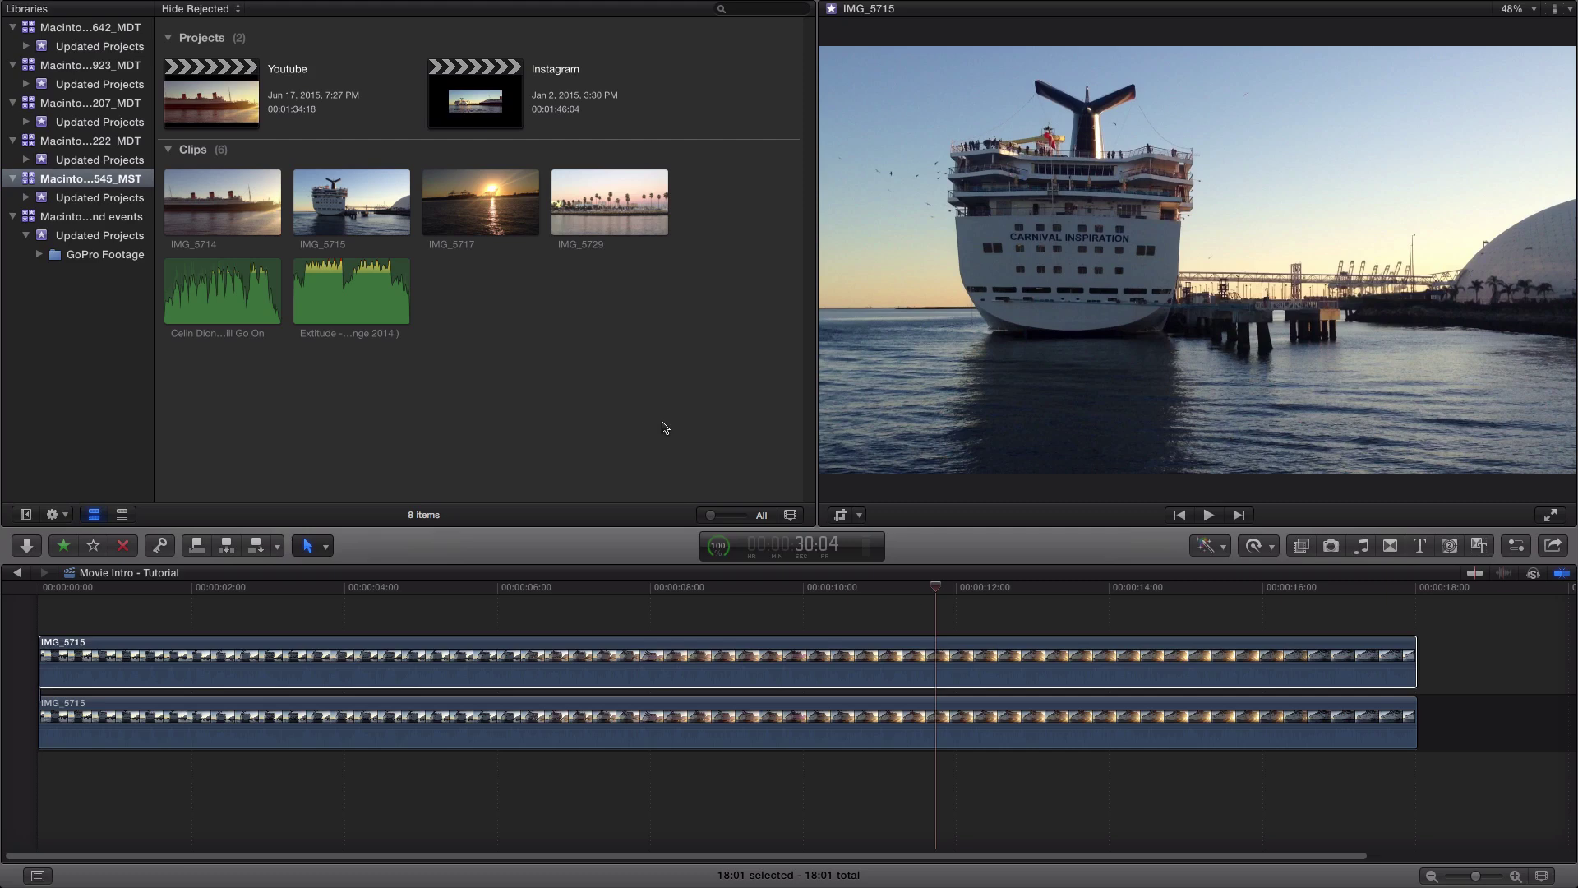
Step: Preview the Movie Intro project, then delete the upper IMG_5715 clip so one copy remains
key(Home)
click(145, 588)
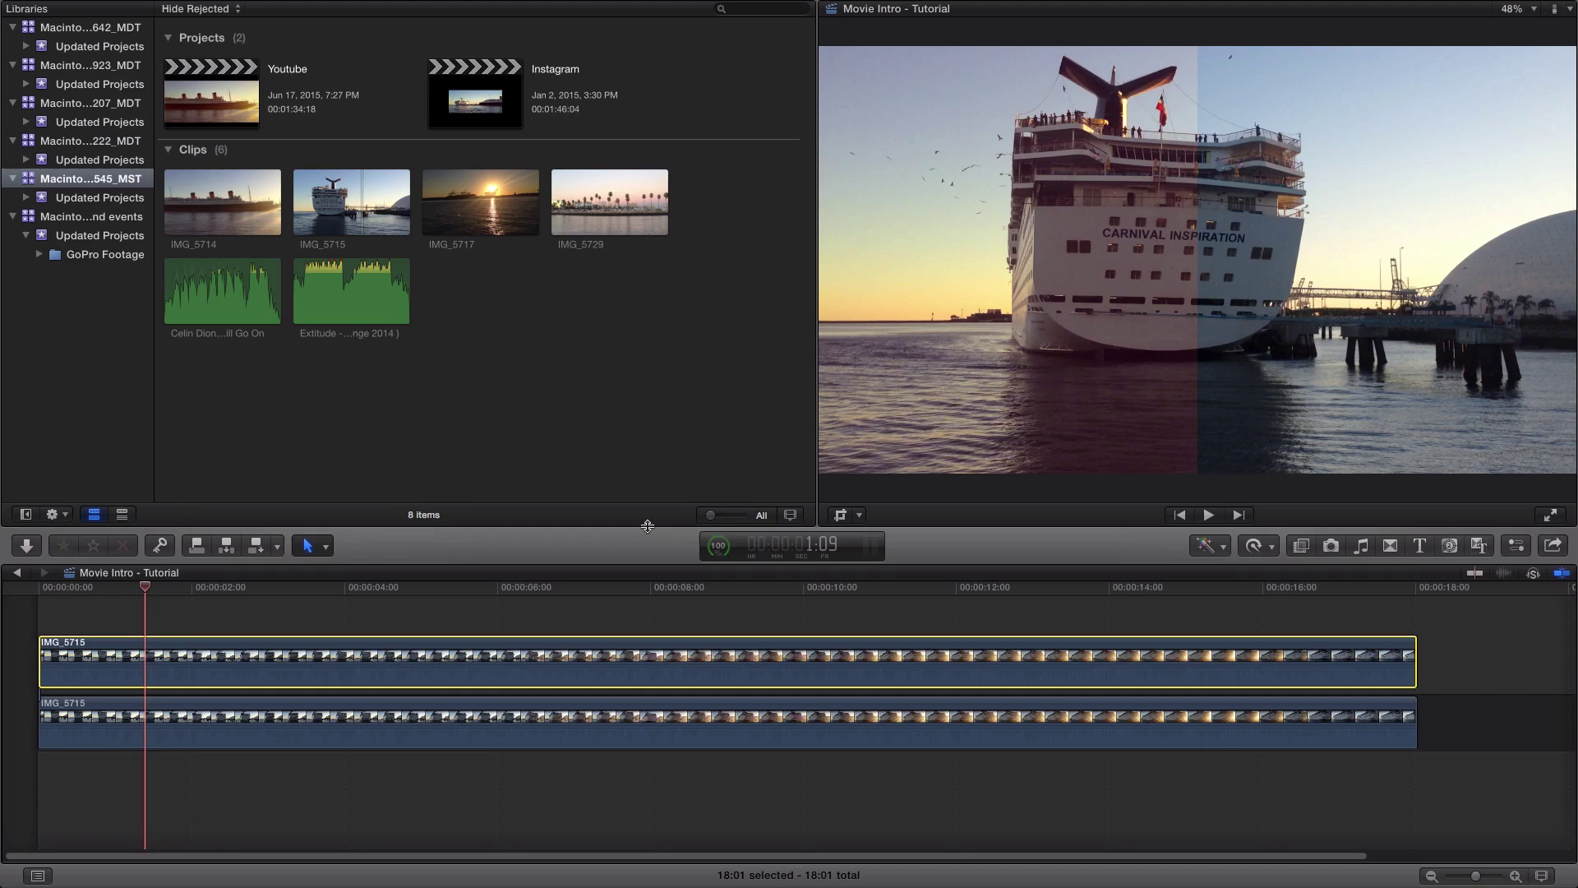
key(space)
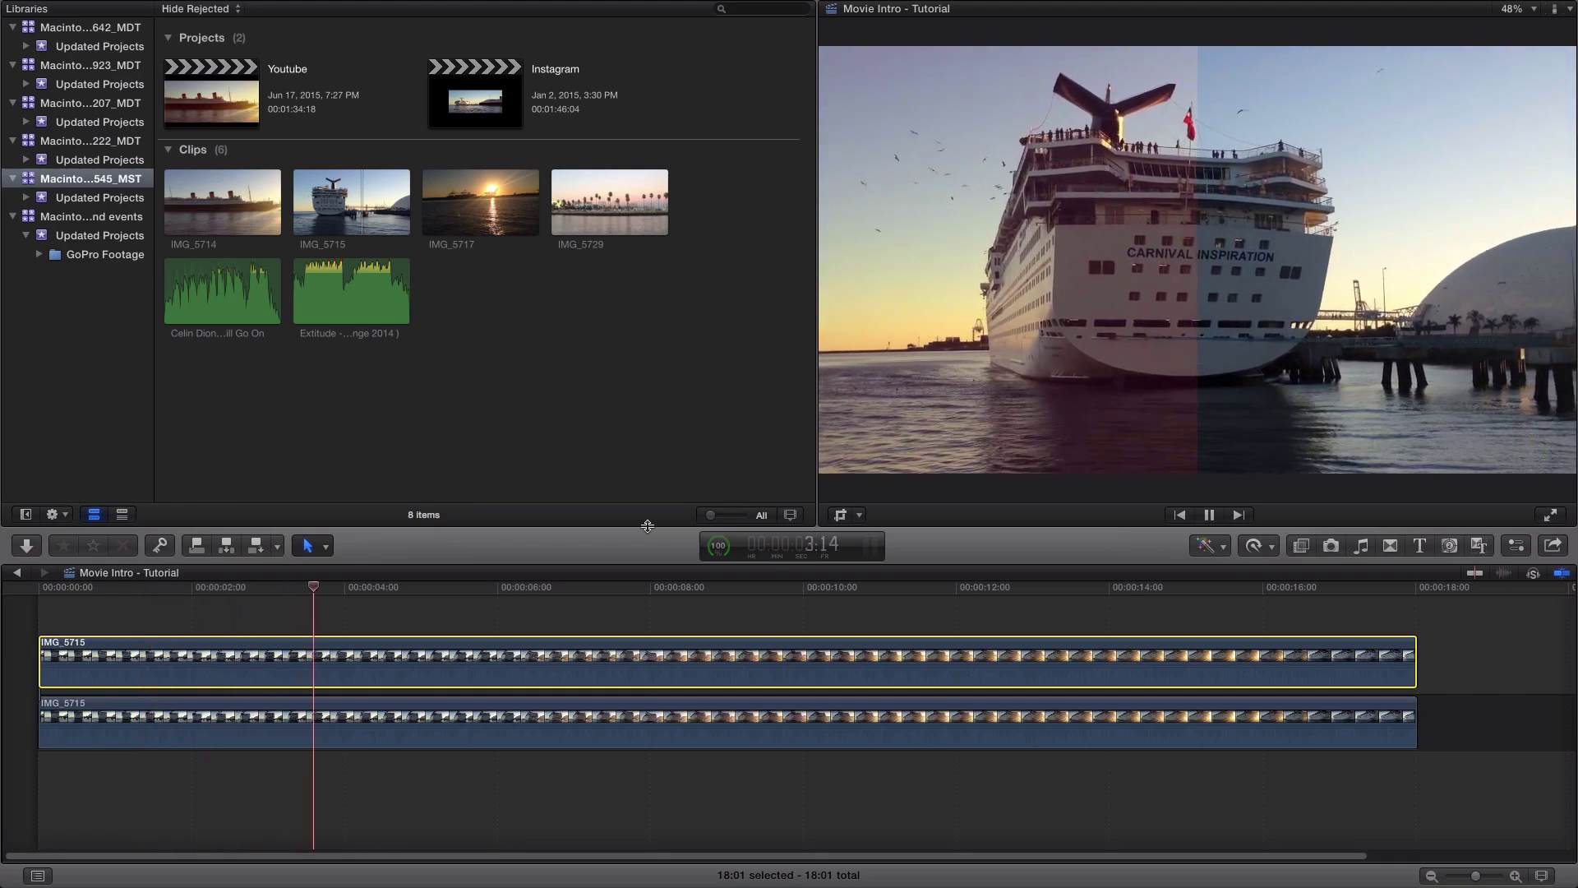
key(space)
key(space)
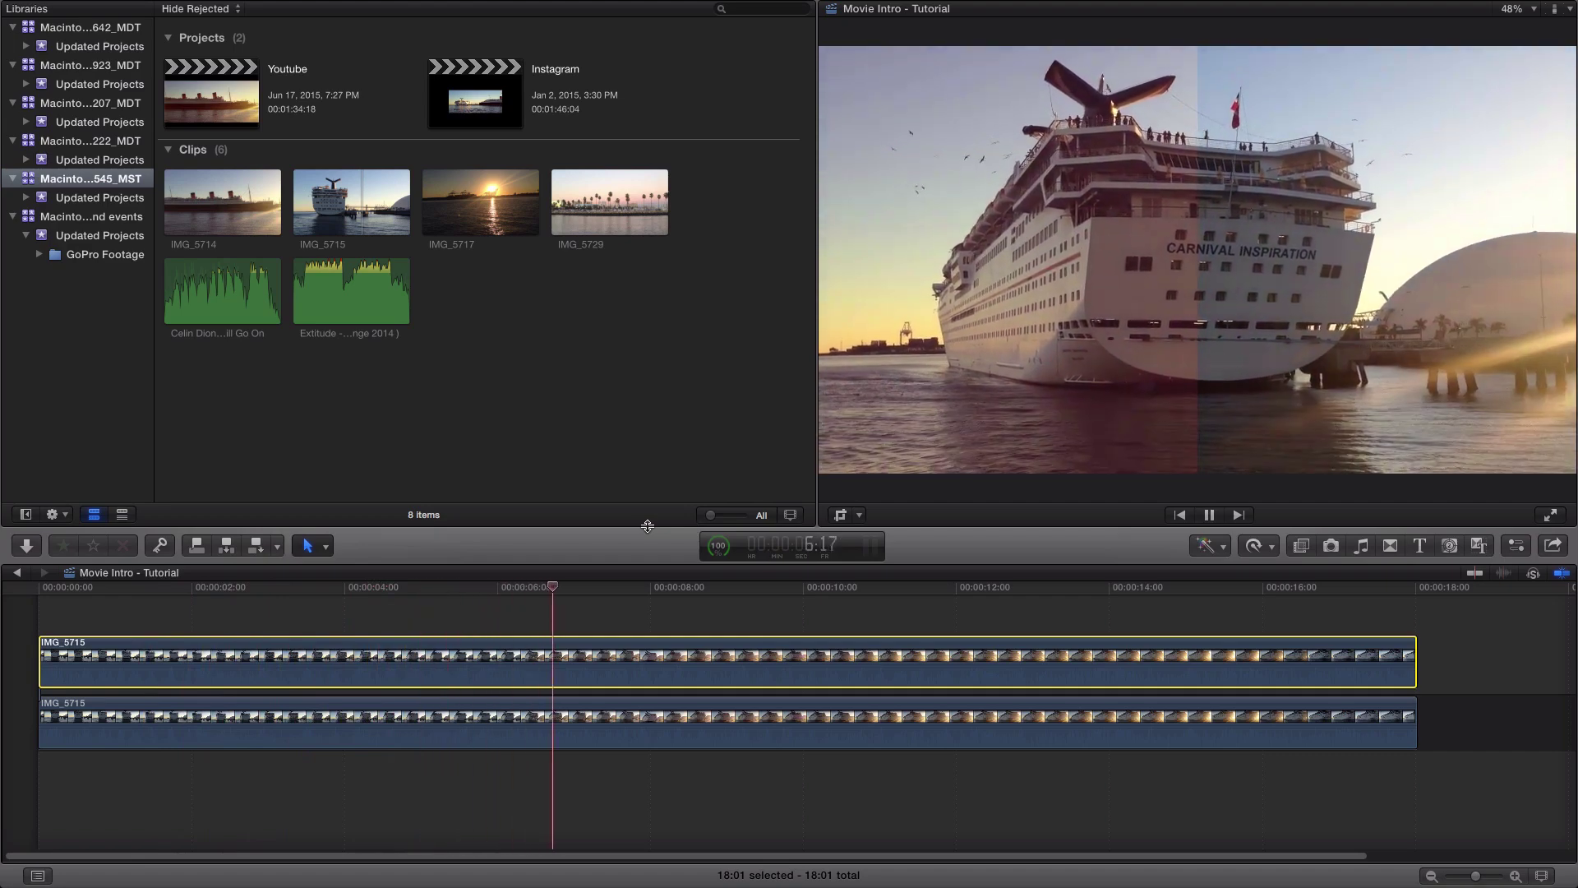
key(space)
key(space)
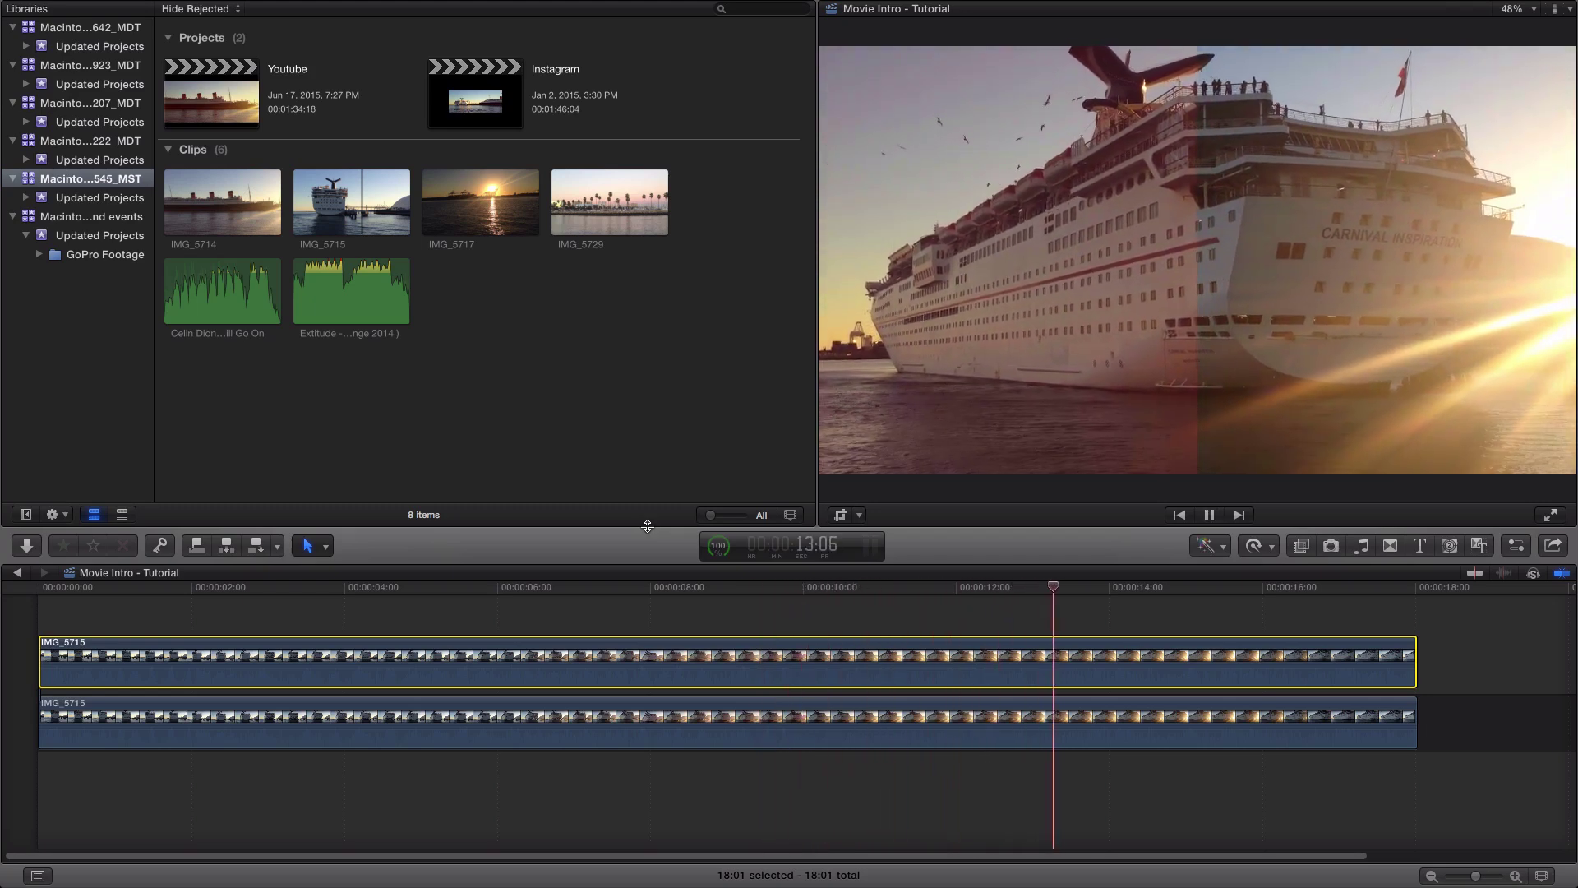
key(space)
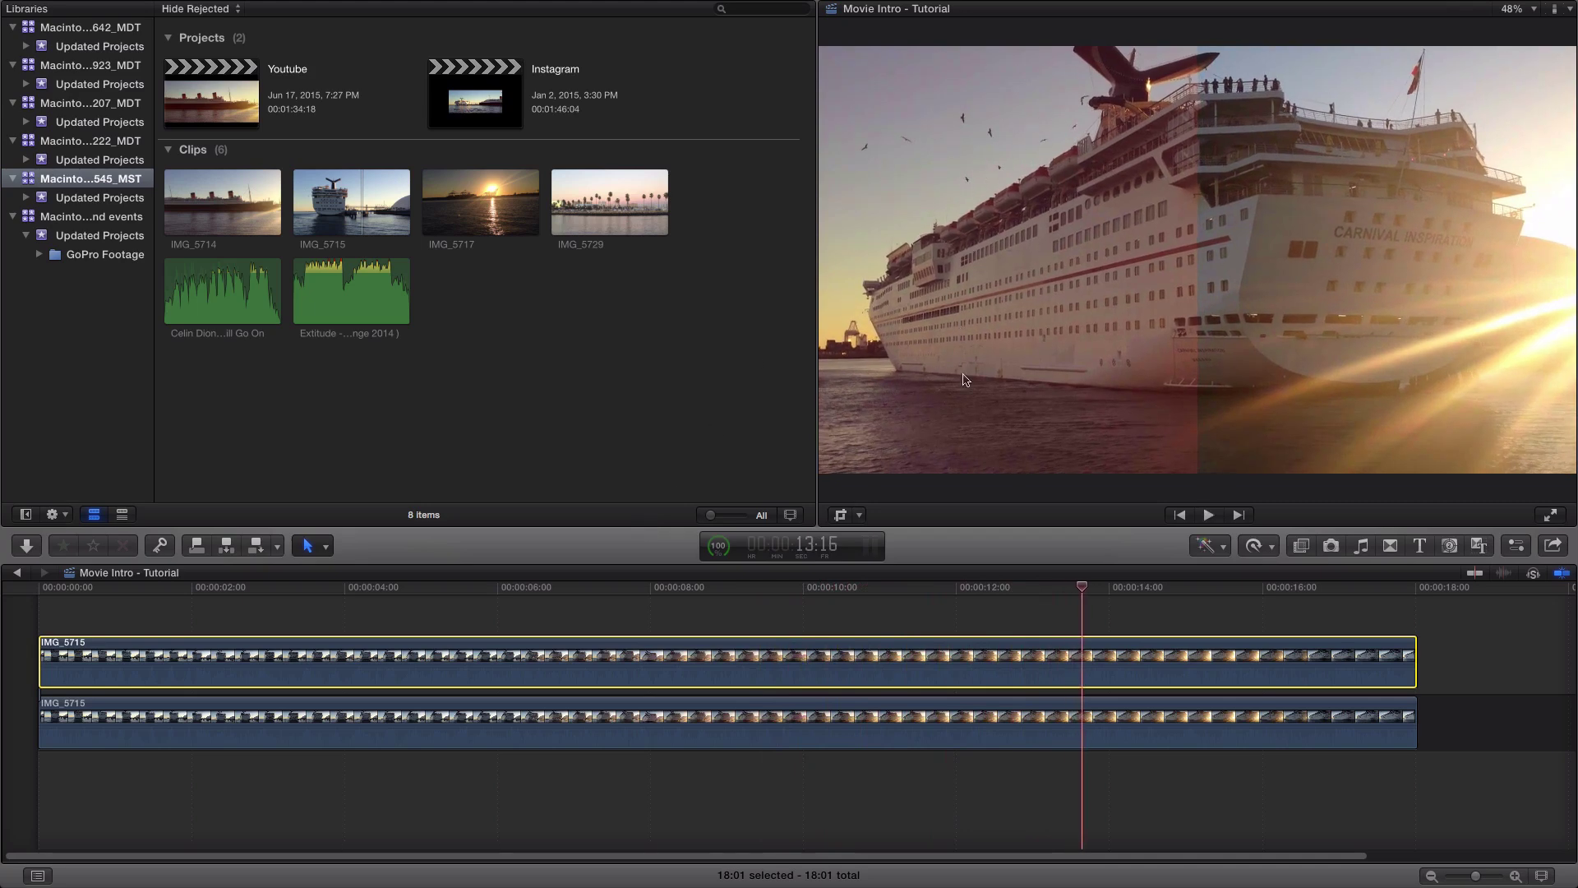
key(space)
key(space)
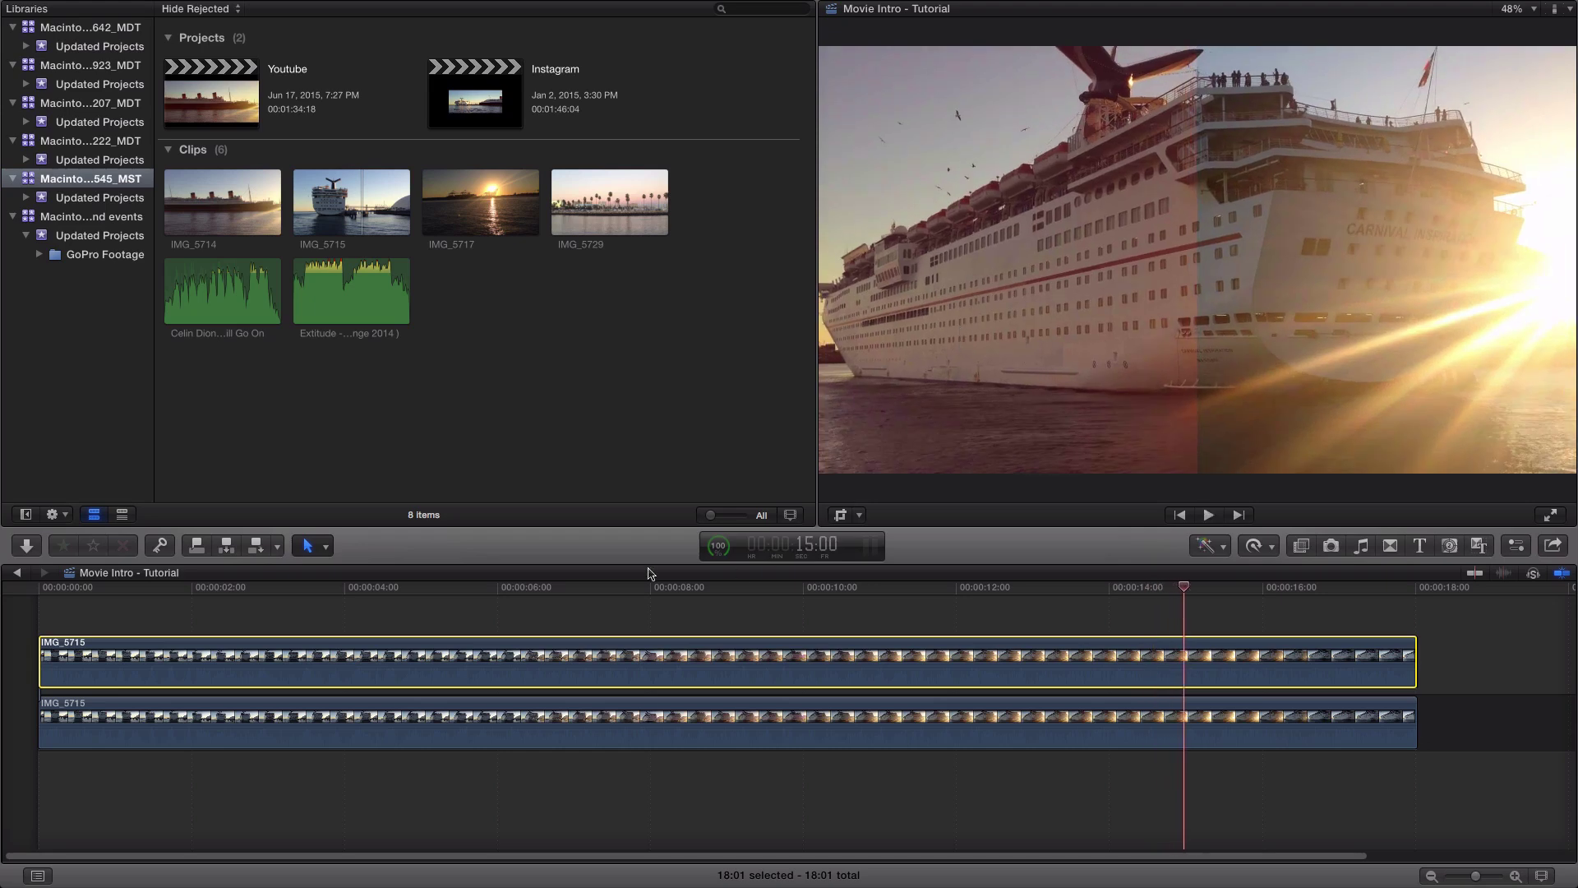
key(Delete)
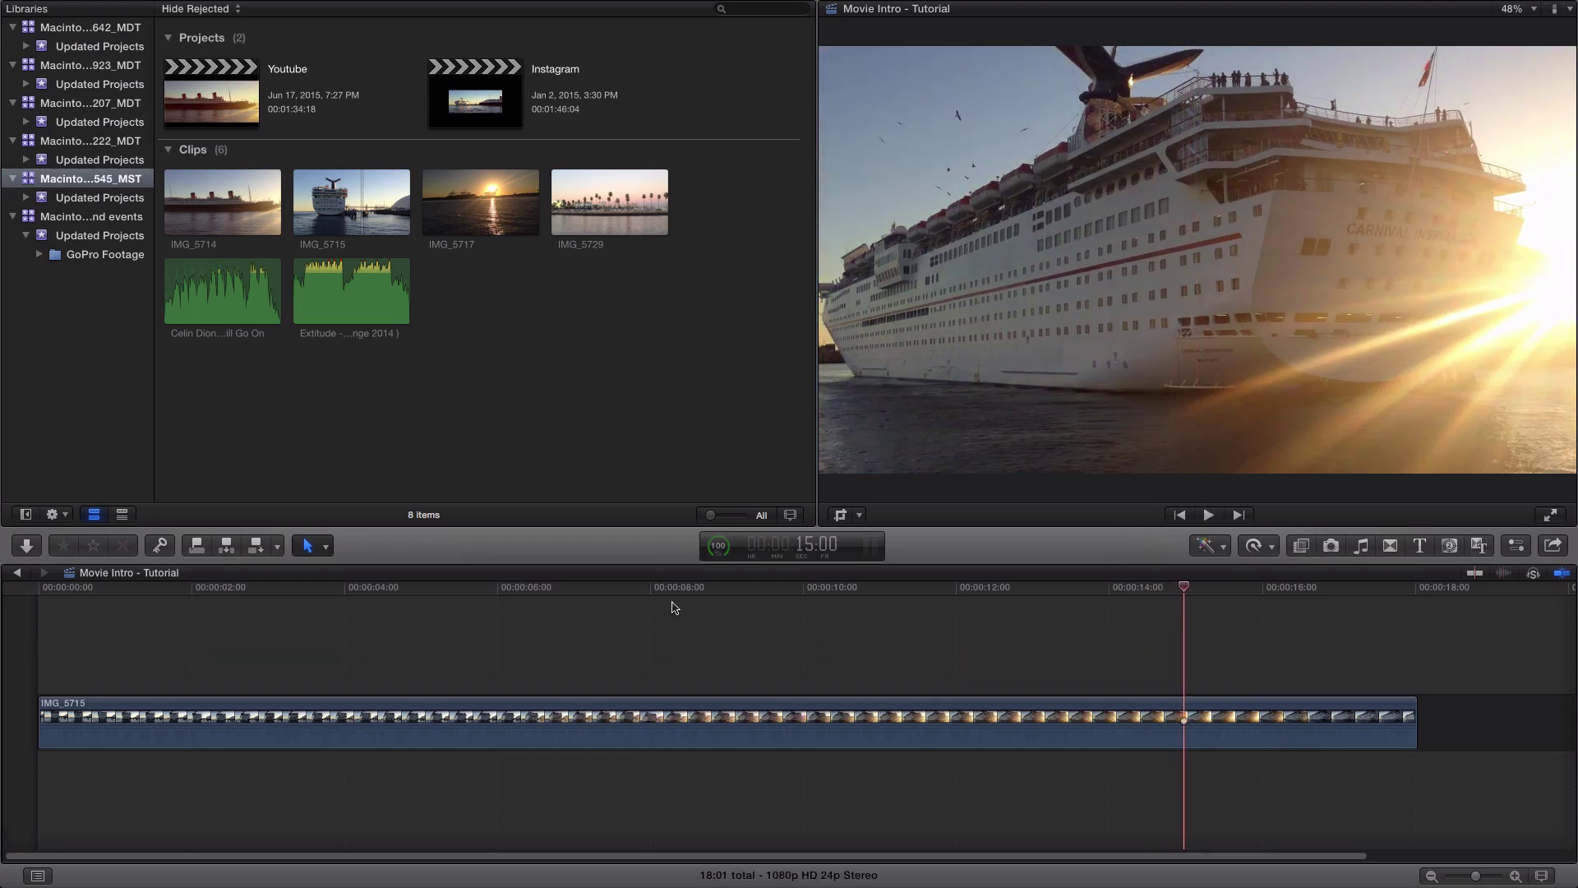
Step: Show the clip's settings in the Inspector, checking window layout options without changing any
click(1515, 546)
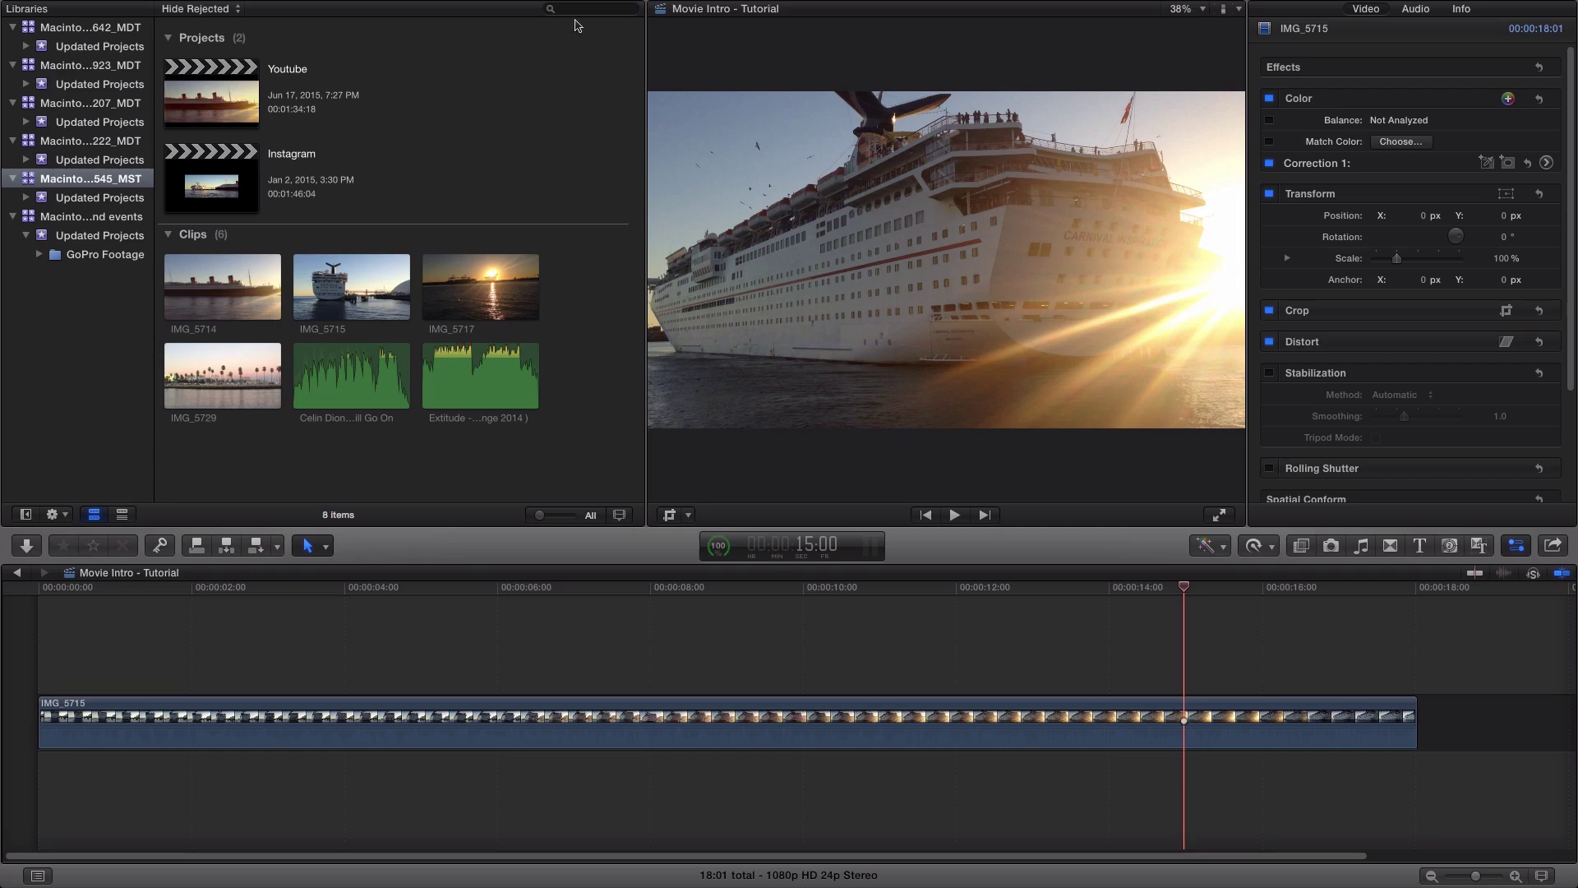
mouse_move(571, 5)
click(433, 8)
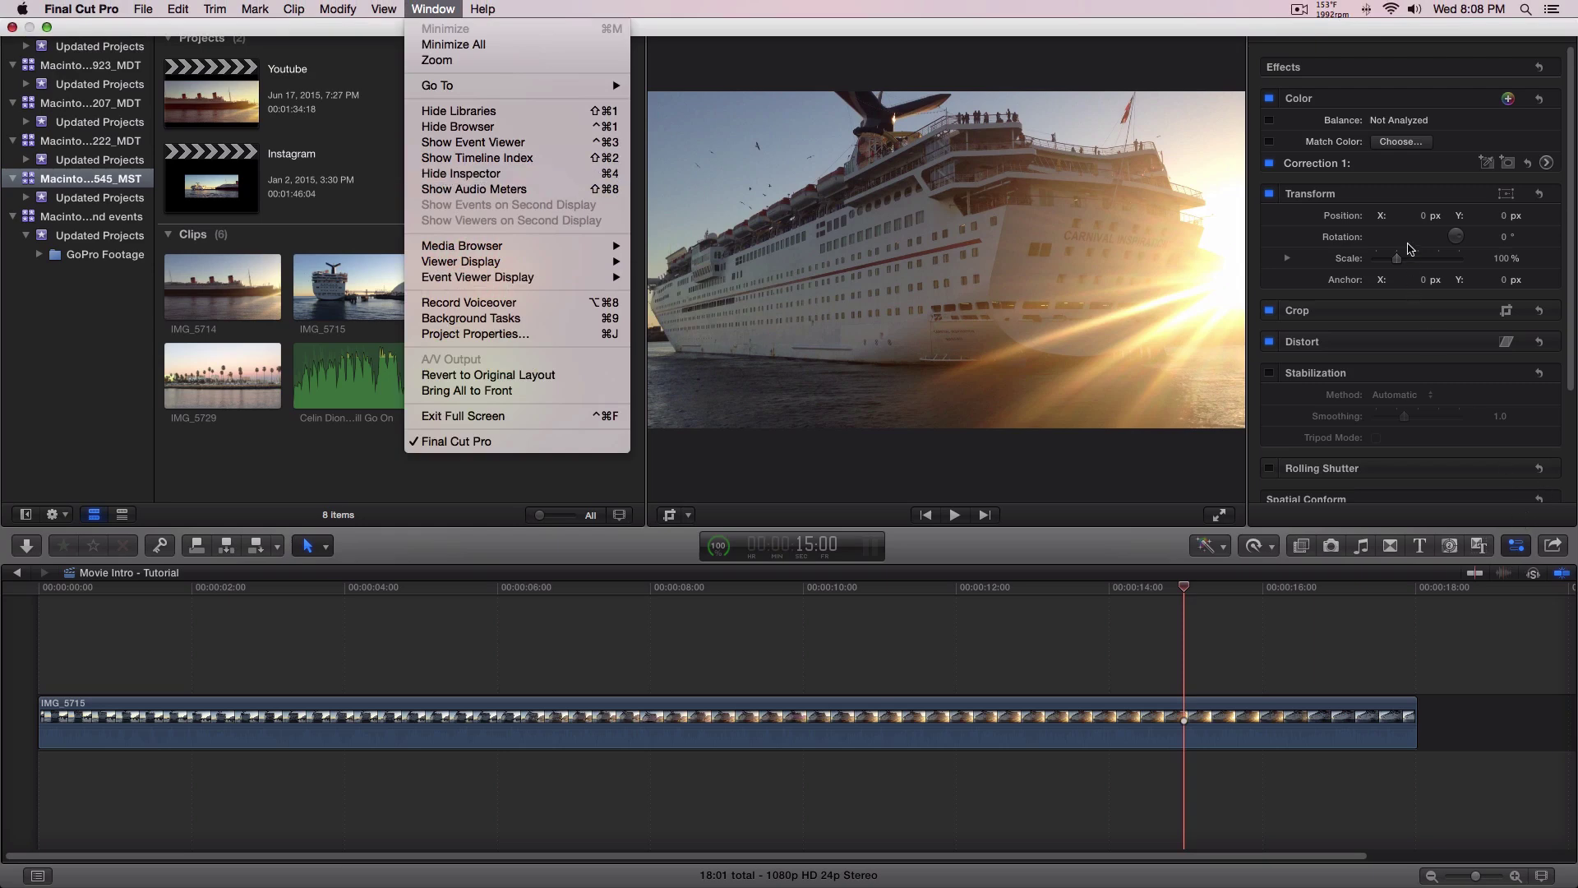
click(1313, 229)
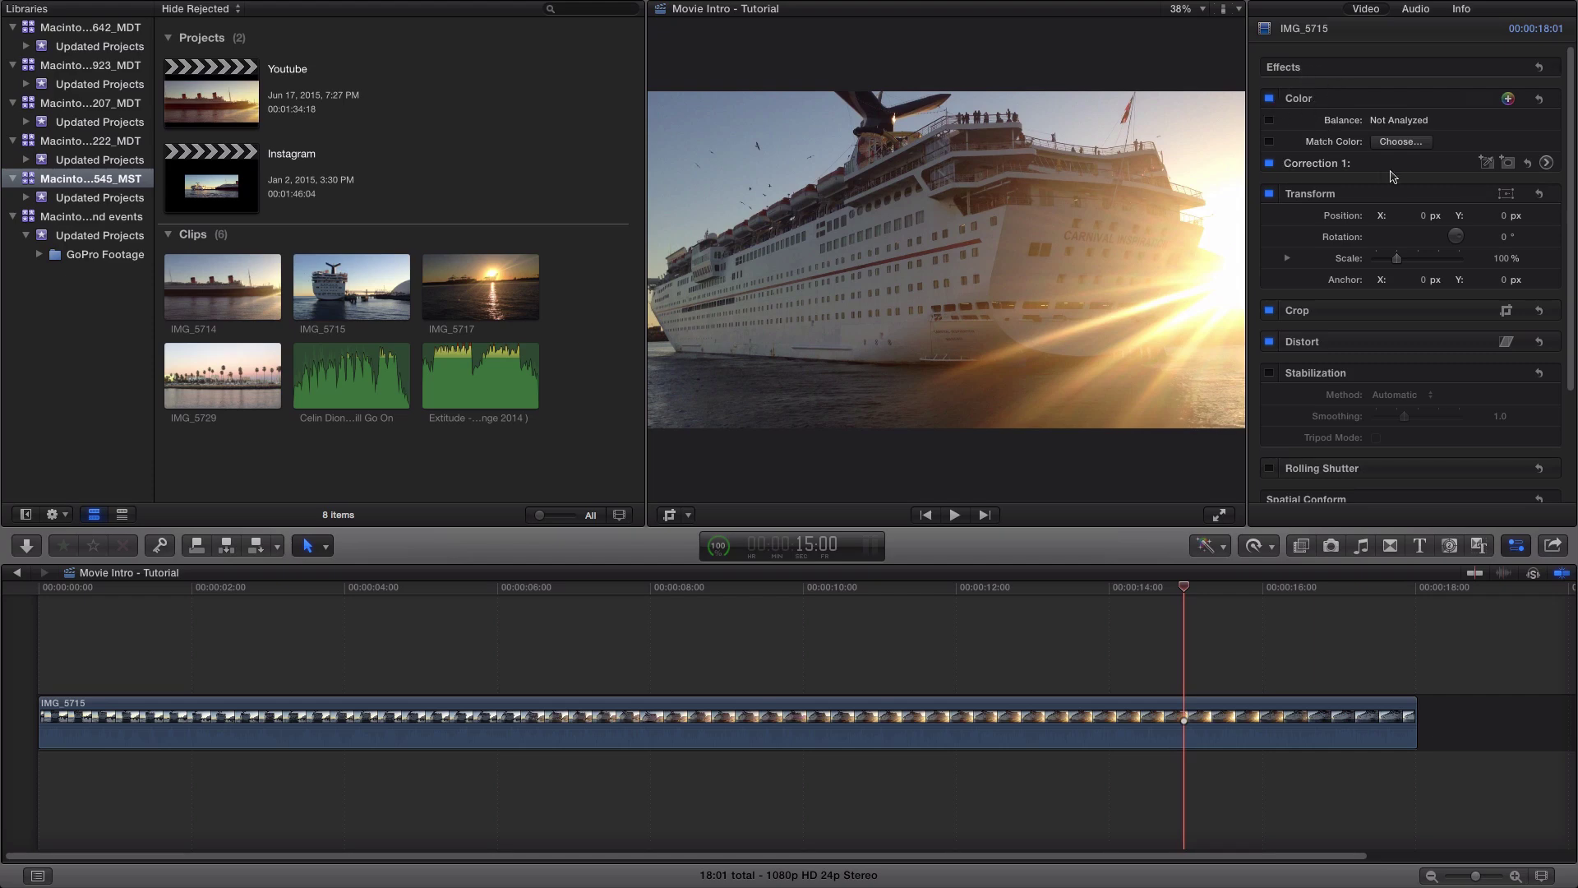
Step: On the Color Board, tint shadows 176° -6%, midtones 198° -7%, highlights 229° 4%
click(1547, 163)
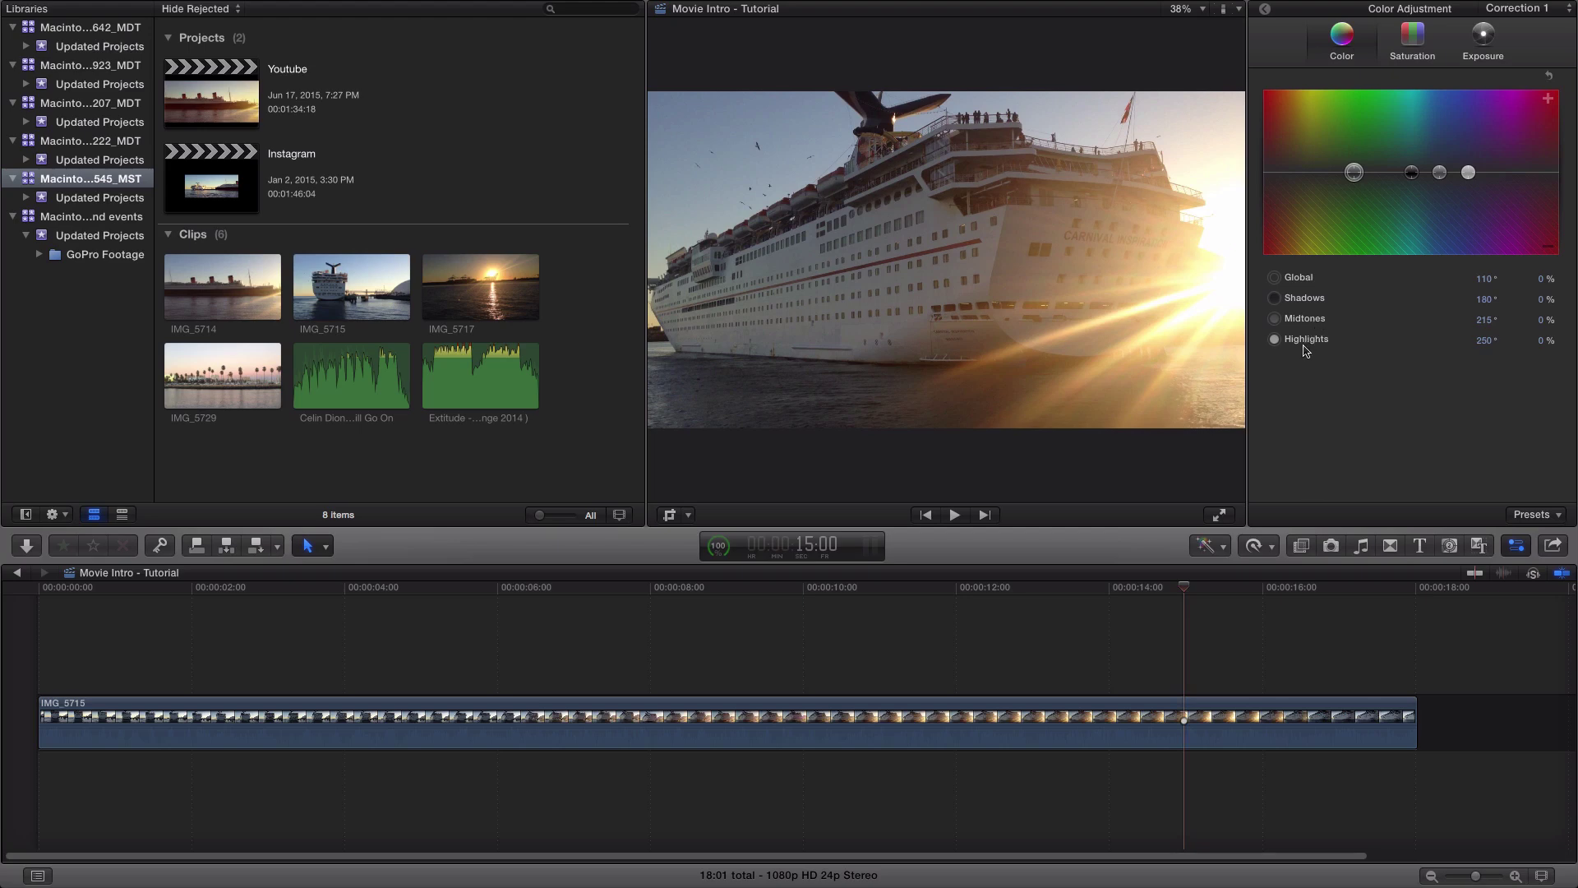
click(1326, 298)
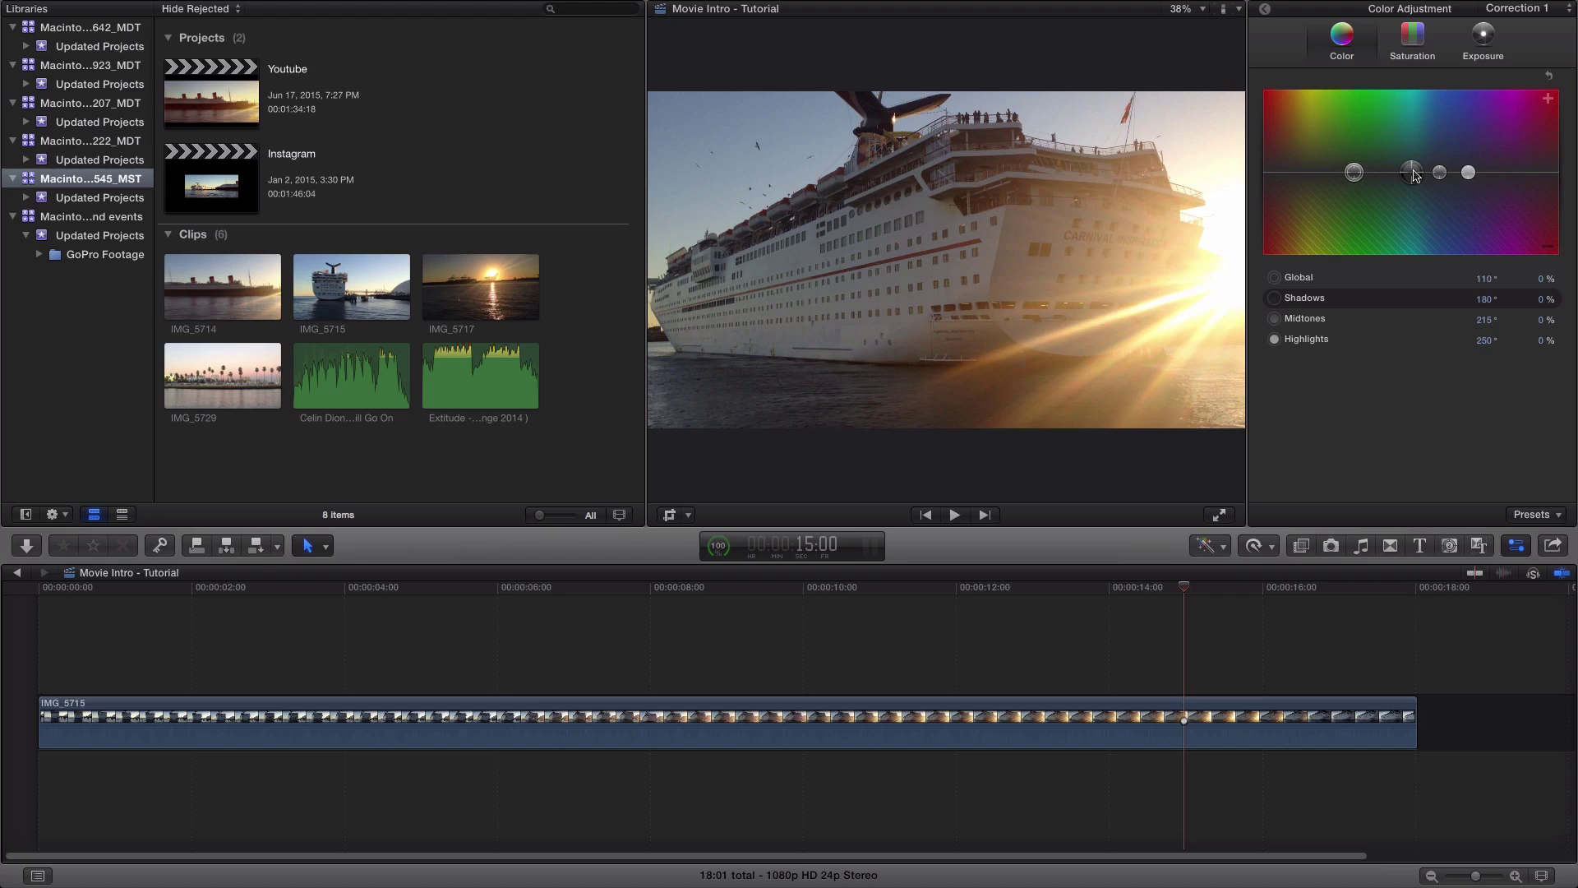
drag(1413, 171, 1410, 177)
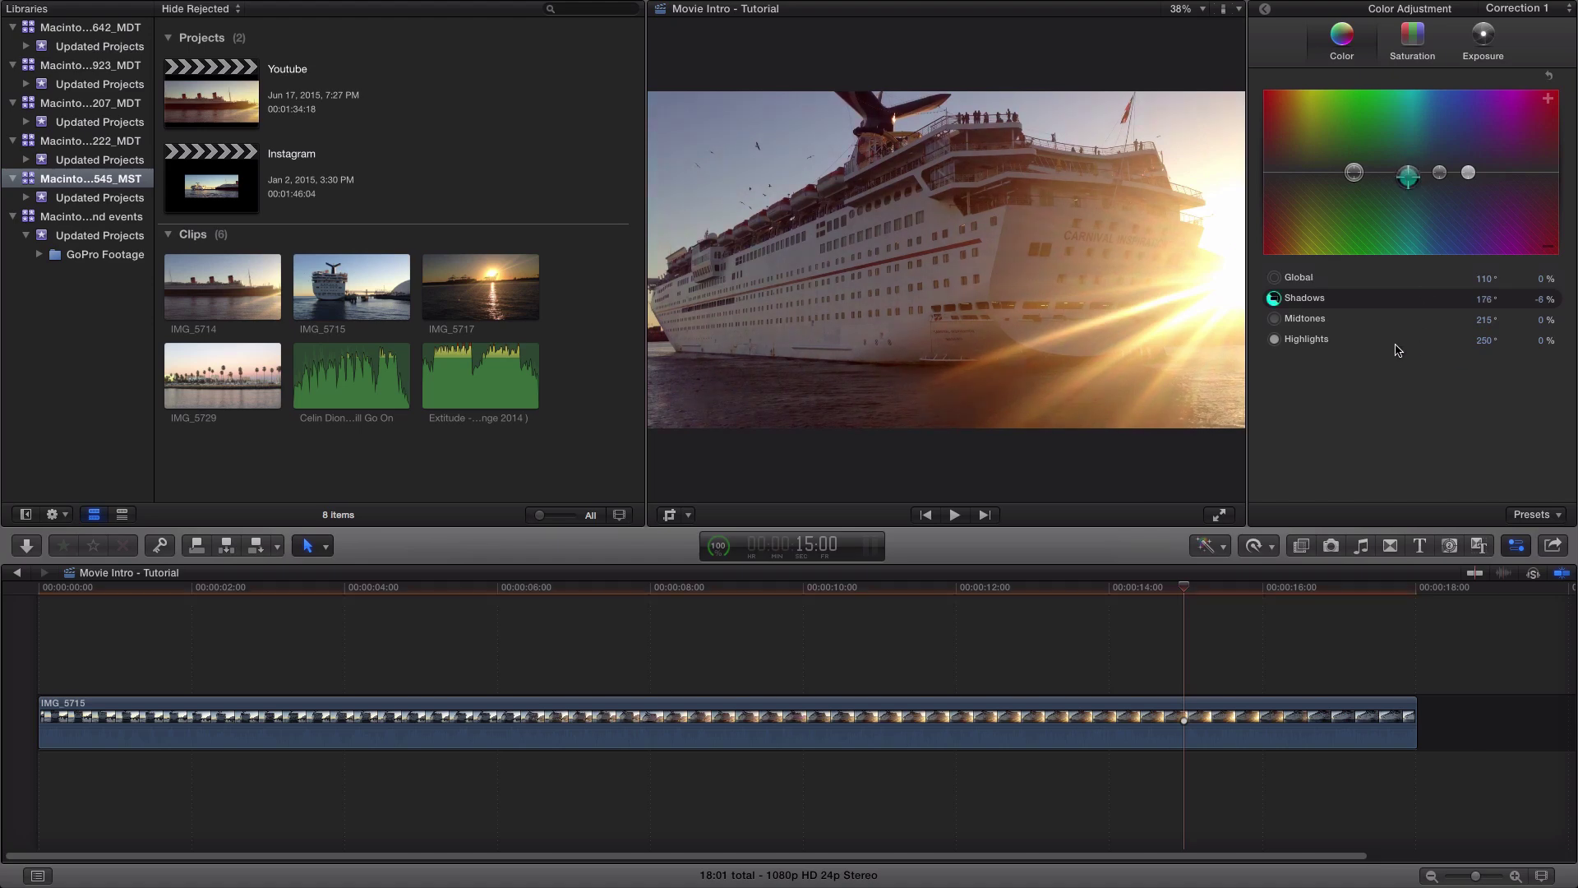
click(1351, 319)
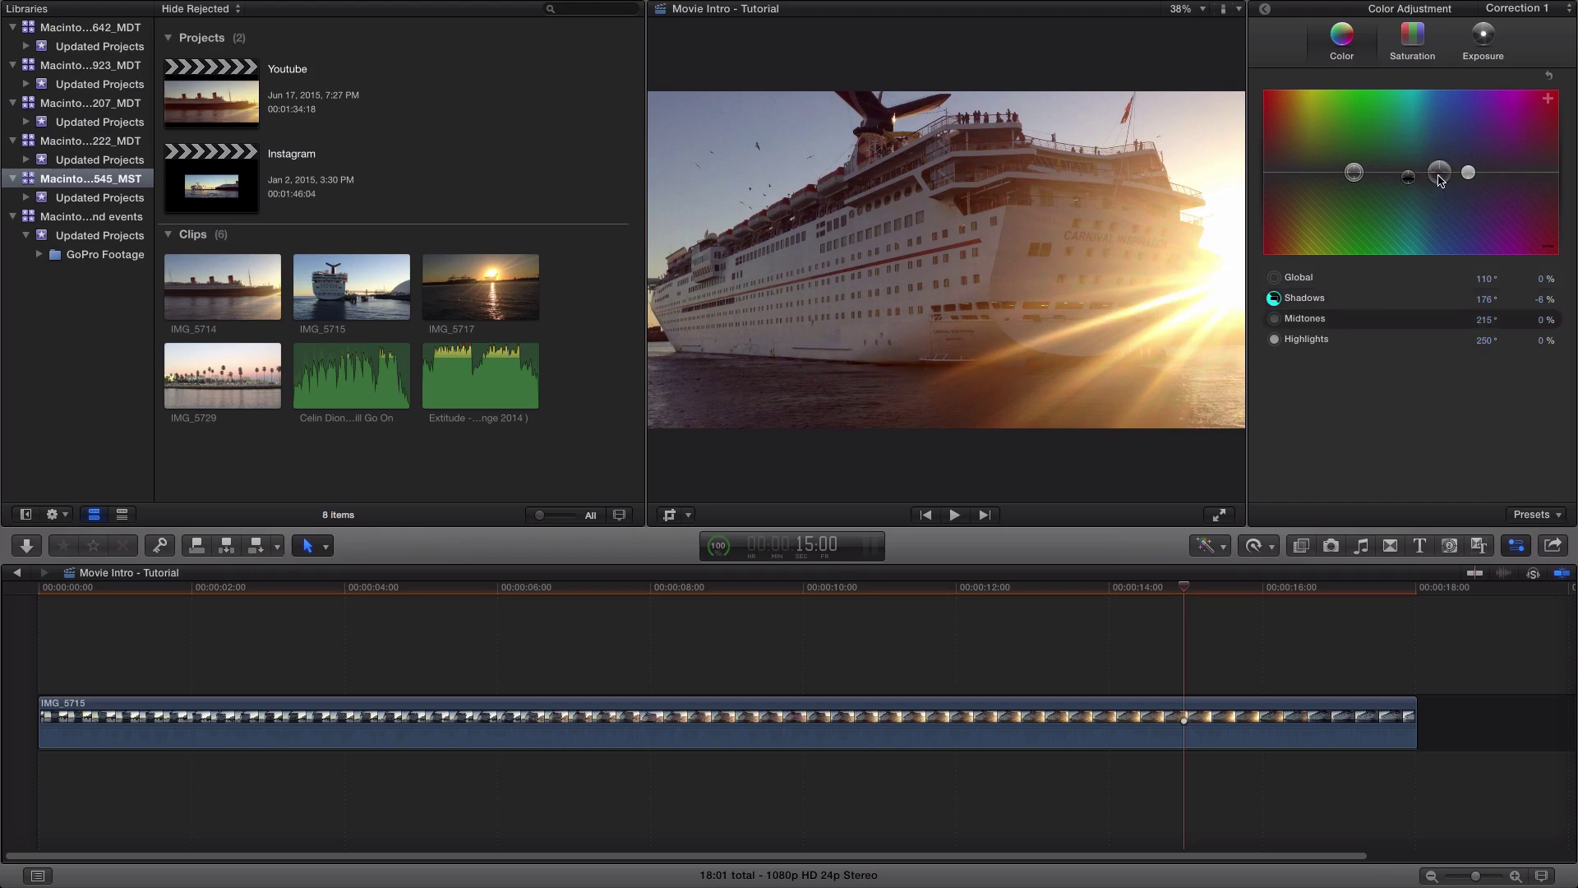
drag(1440, 180, 1426, 183)
click(1368, 339)
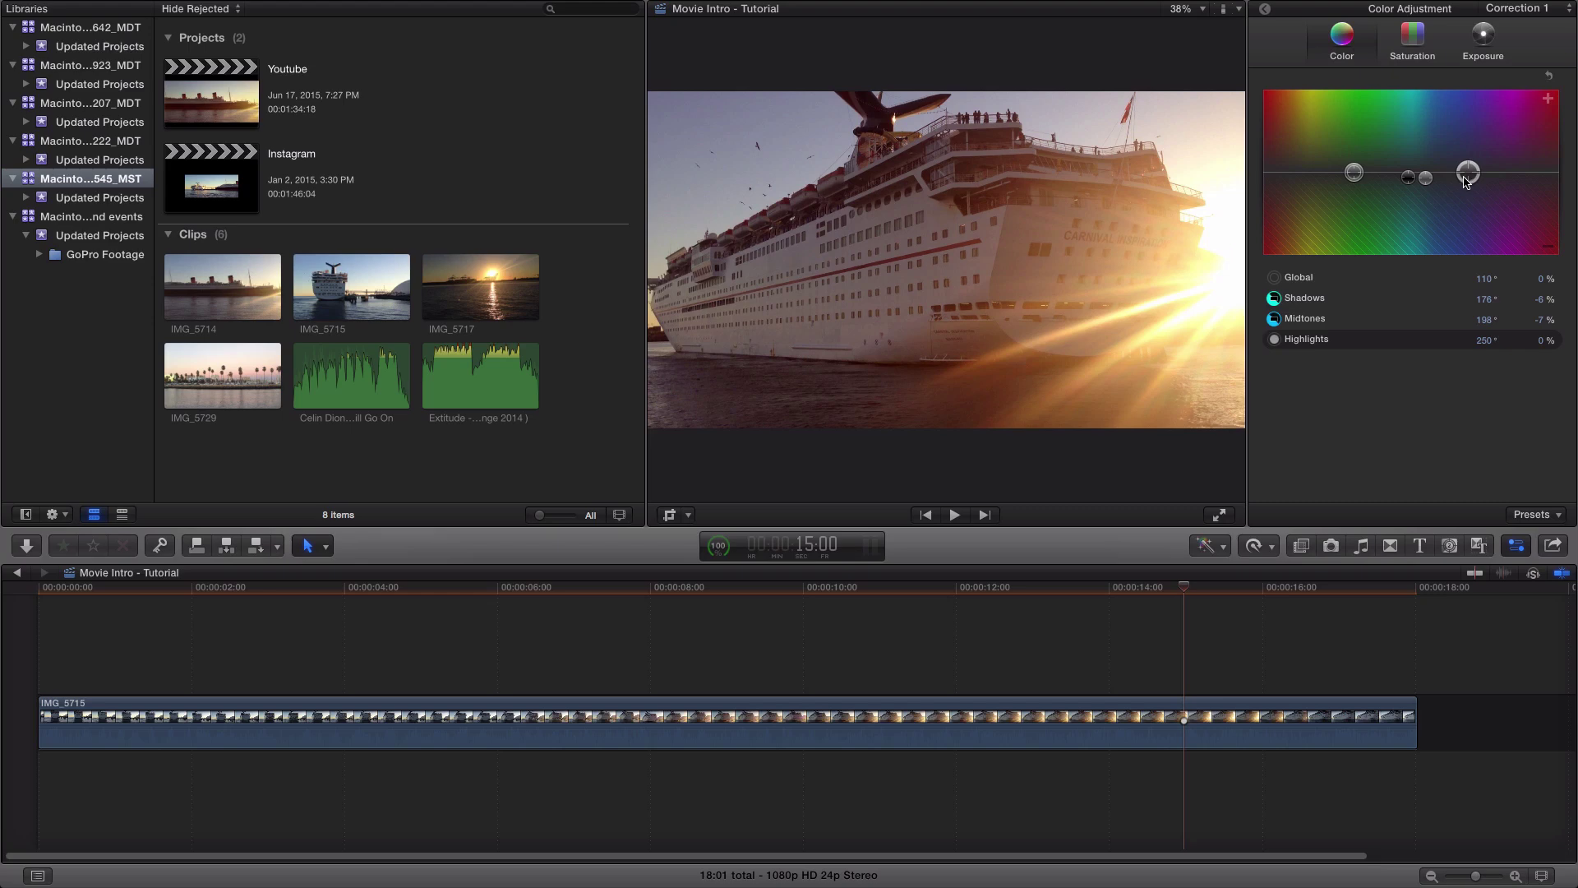
mouse_move(1472, 177)
mouse_down()
mouse_move(1464, 188)
mouse_move(1453, 169)
mouse_up()
Step: Set saturation to shadows -3%, midtones 8% and highlights 21%
click(1410, 37)
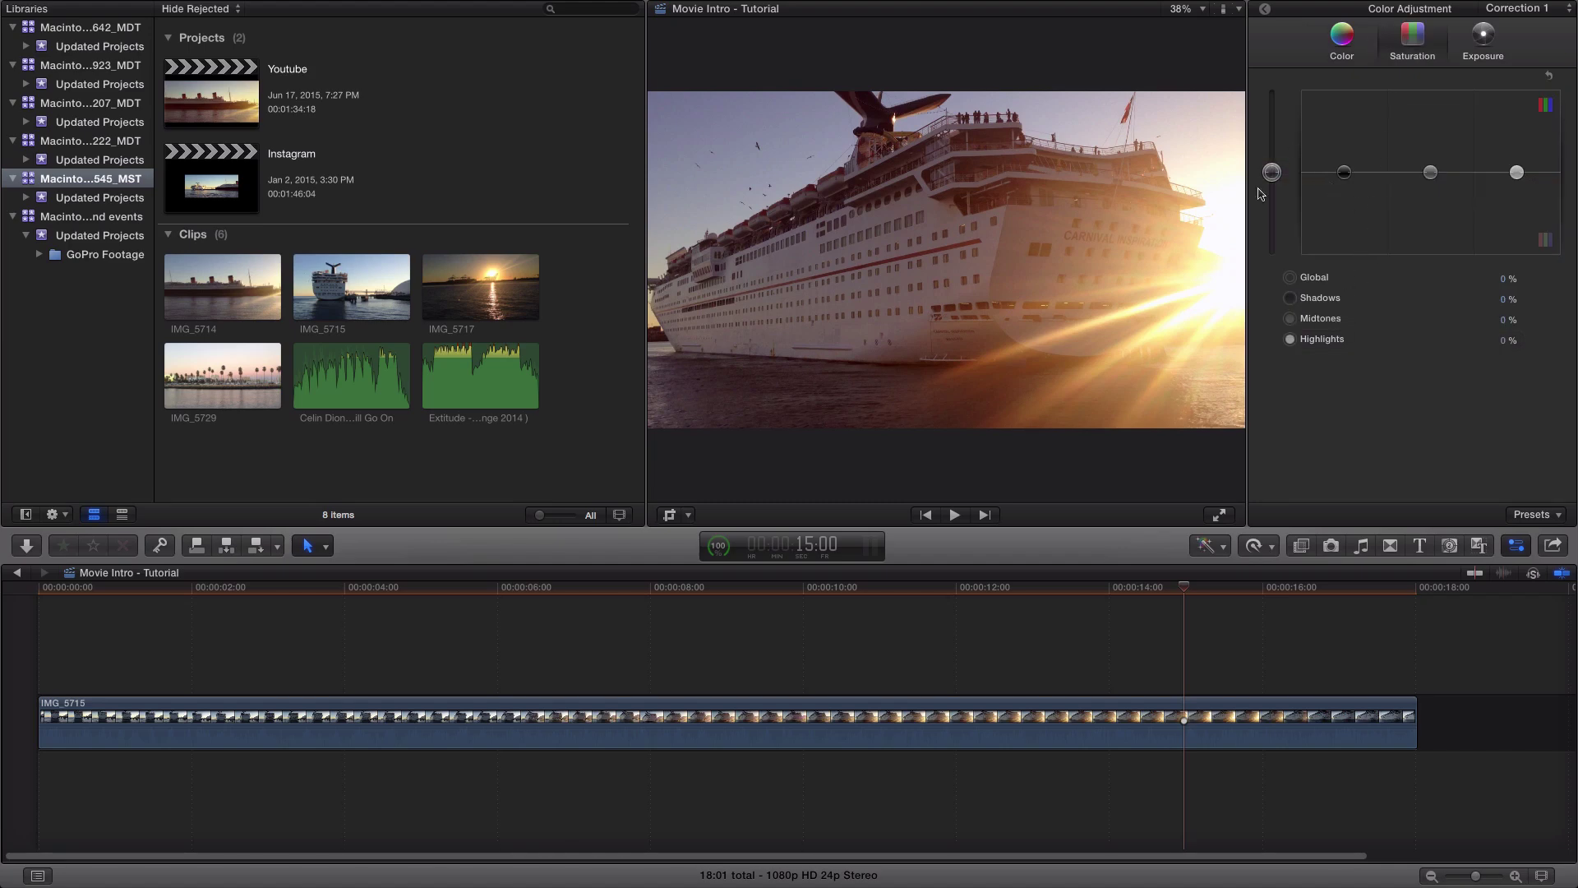
drag(1281, 174, 1521, 160)
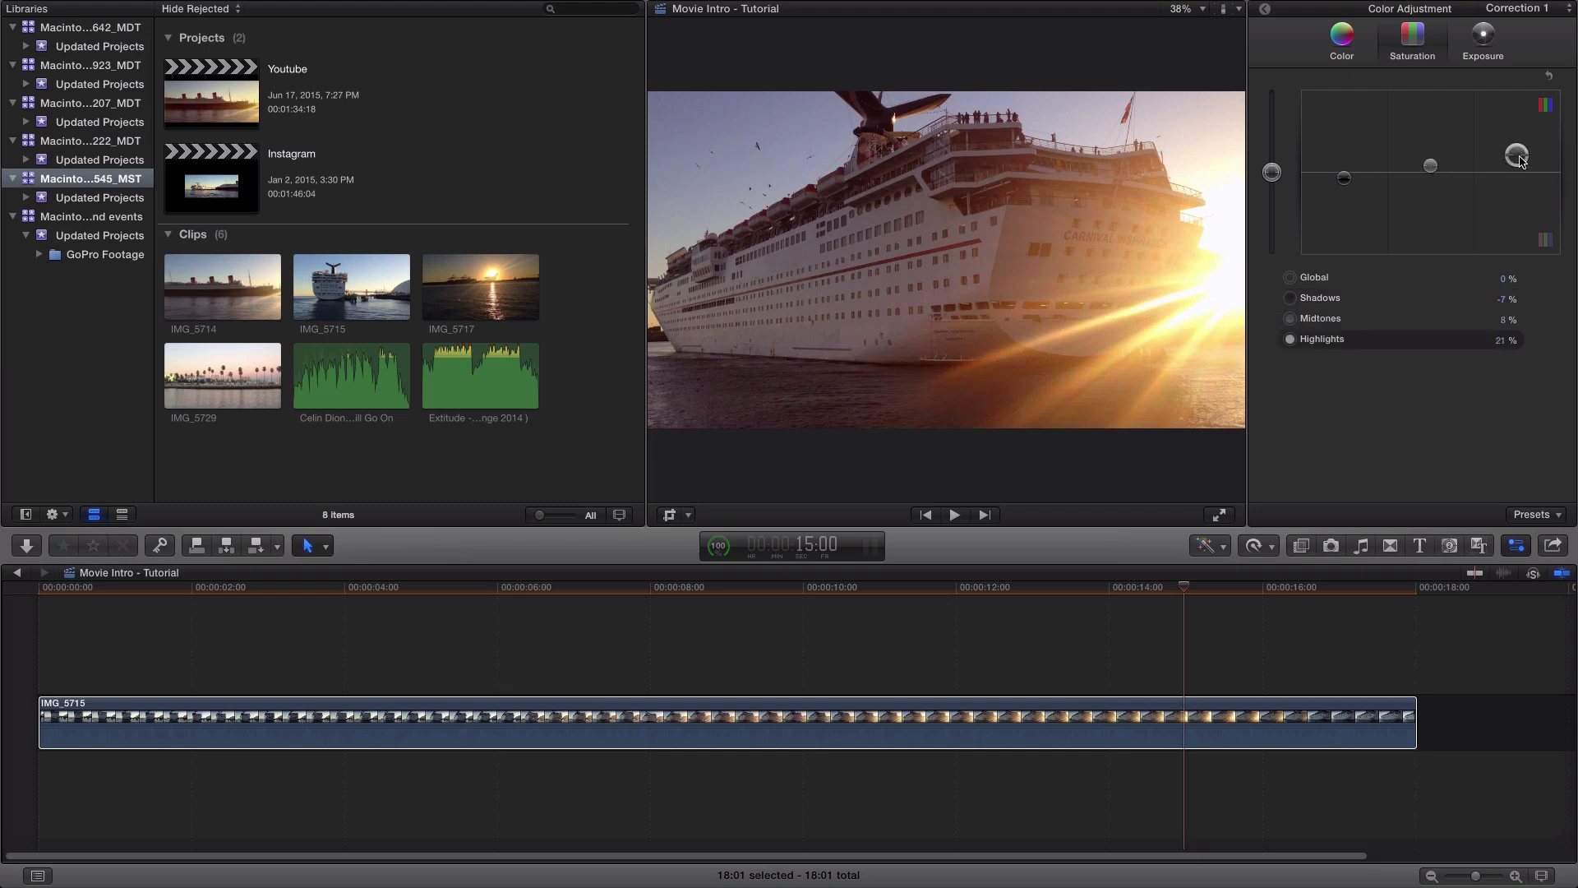
drag(1349, 180, 1344, 174)
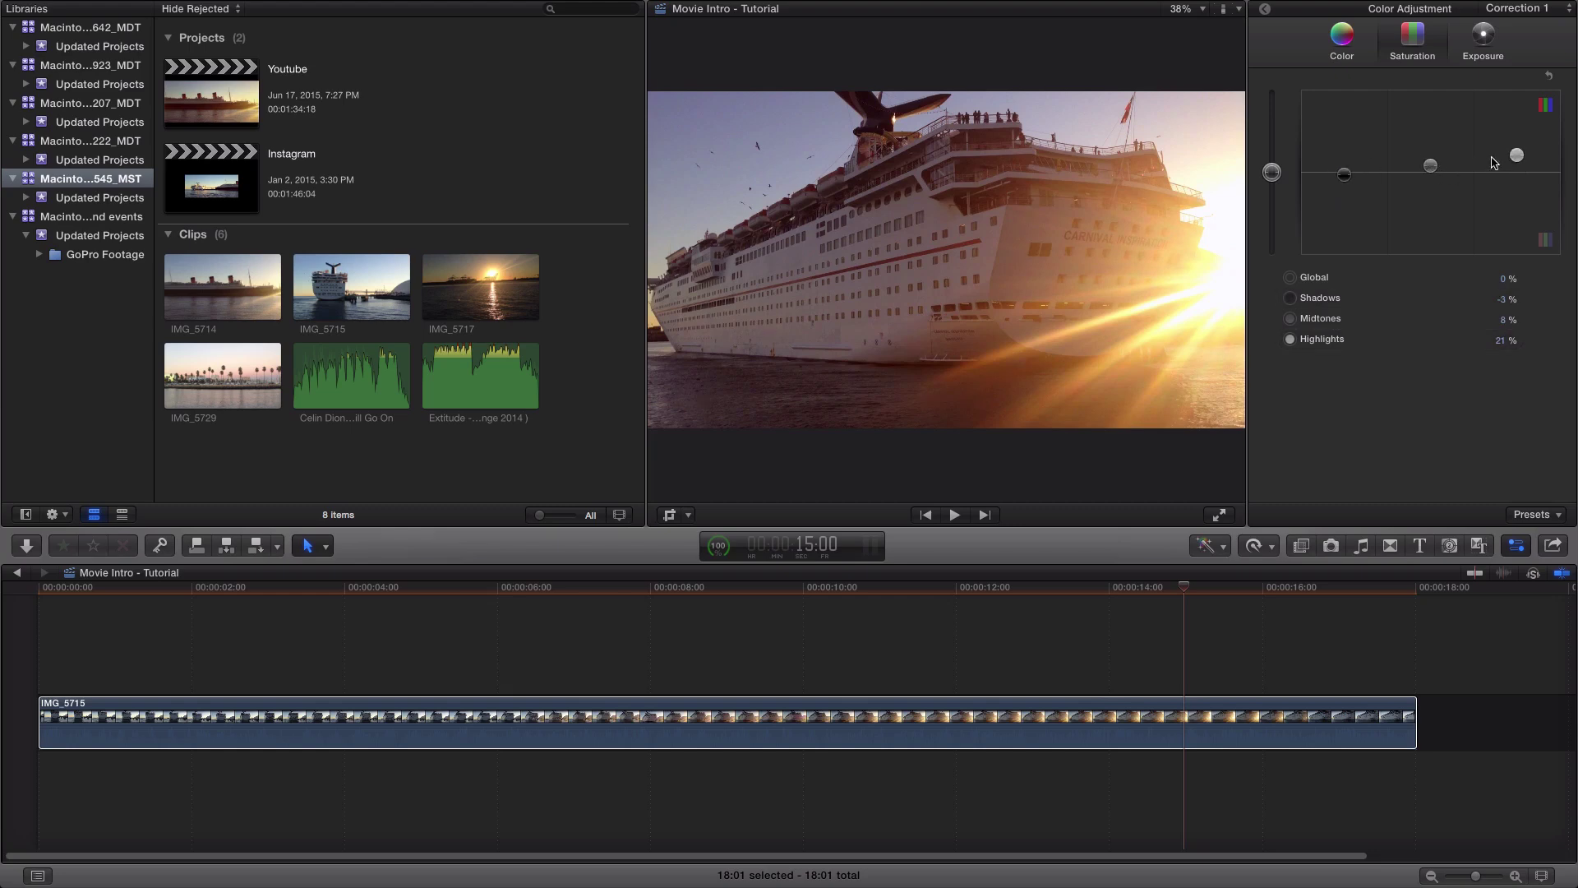
drag(1517, 155, 1517, 158)
click(1484, 50)
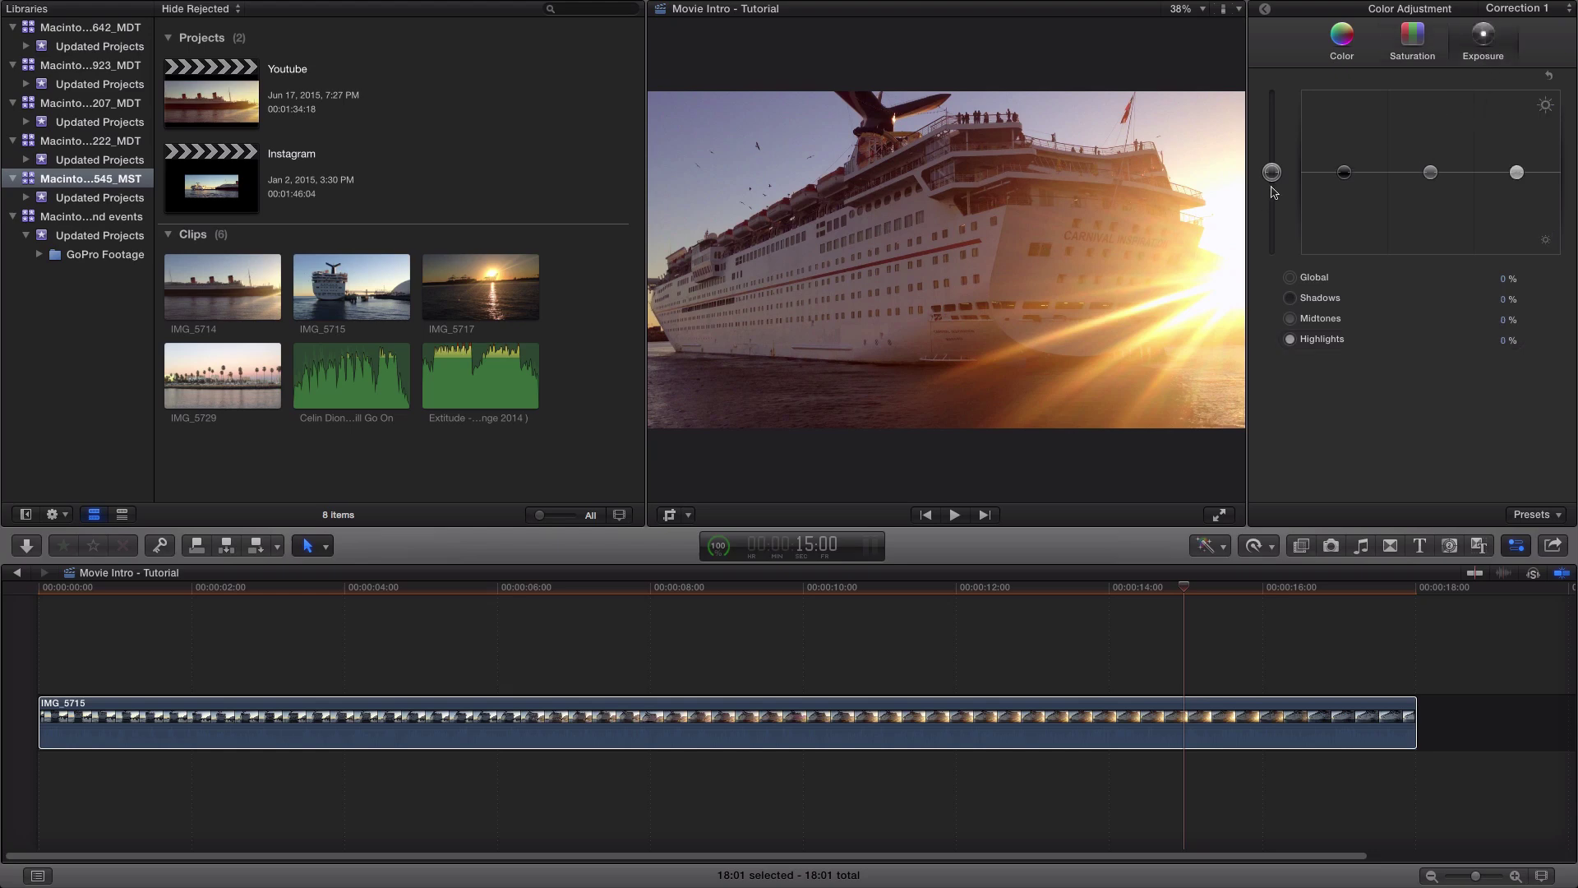
Step: Raise exposure to shadows 3% and highlights 12%, leaving midtones at 0%
drag(1342, 175, 1519, 166)
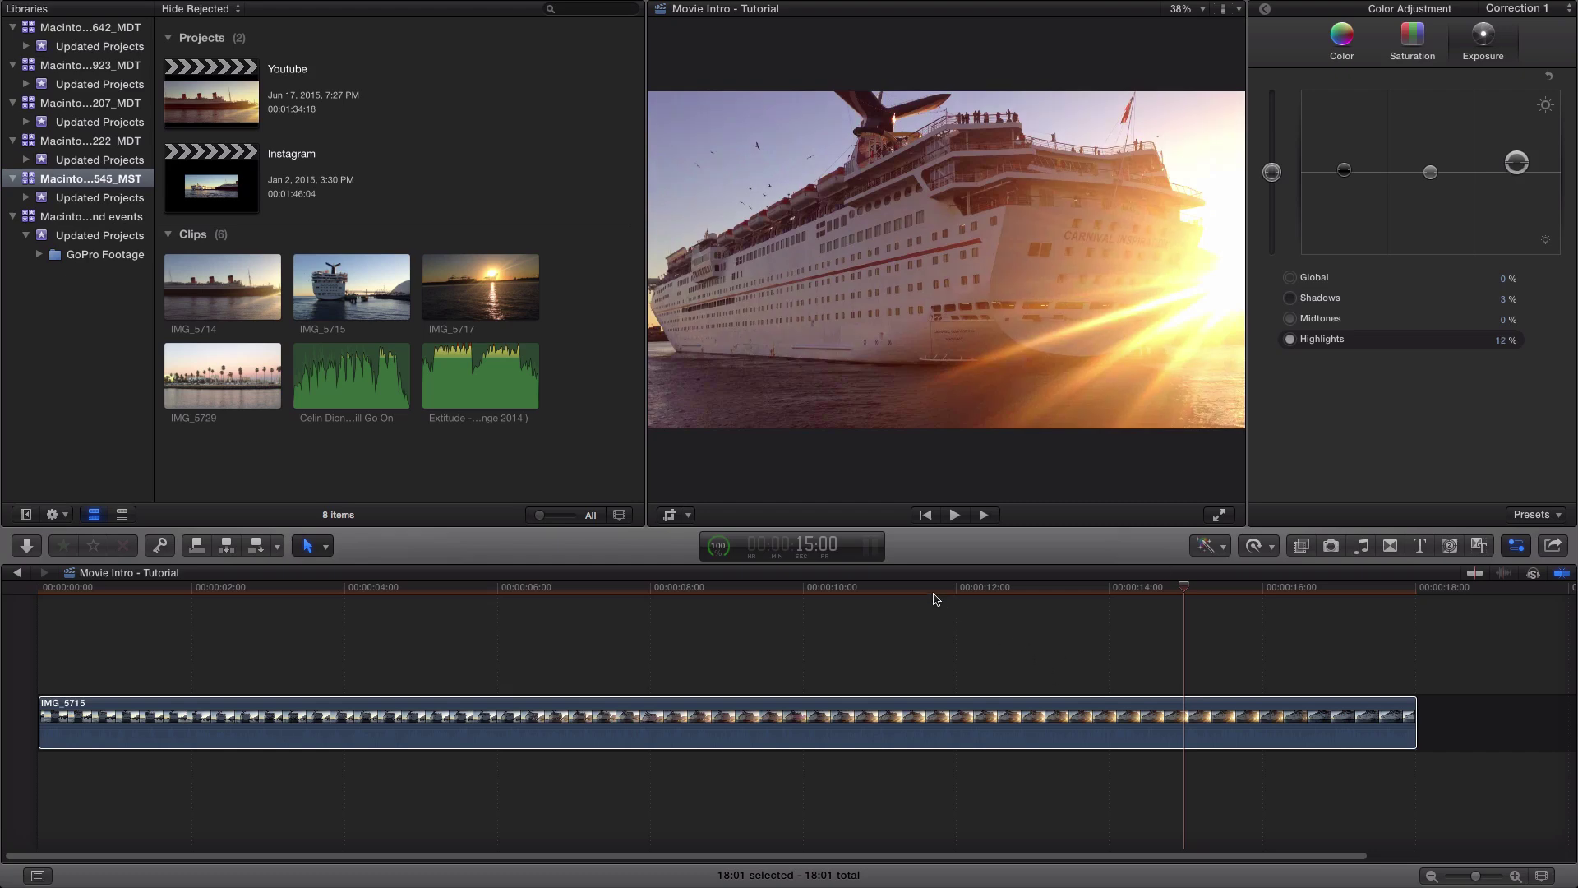
Step: Scrub to about 7:20 and review the Color tab before returning to the Video inspector
click(783, 589)
drag(782, 592, 637, 588)
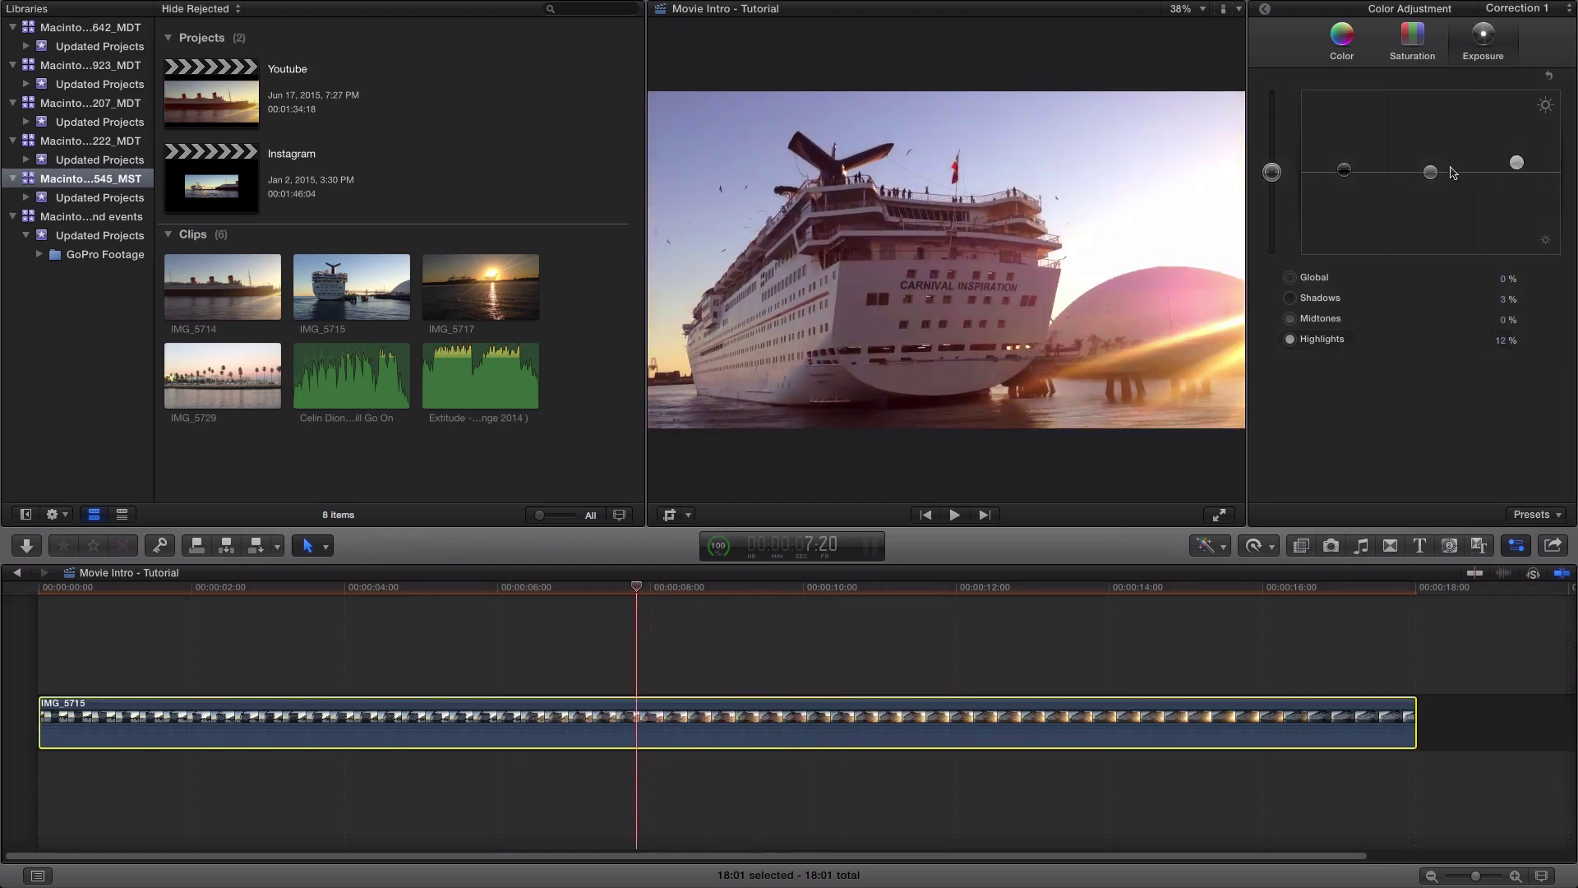
click(1347, 48)
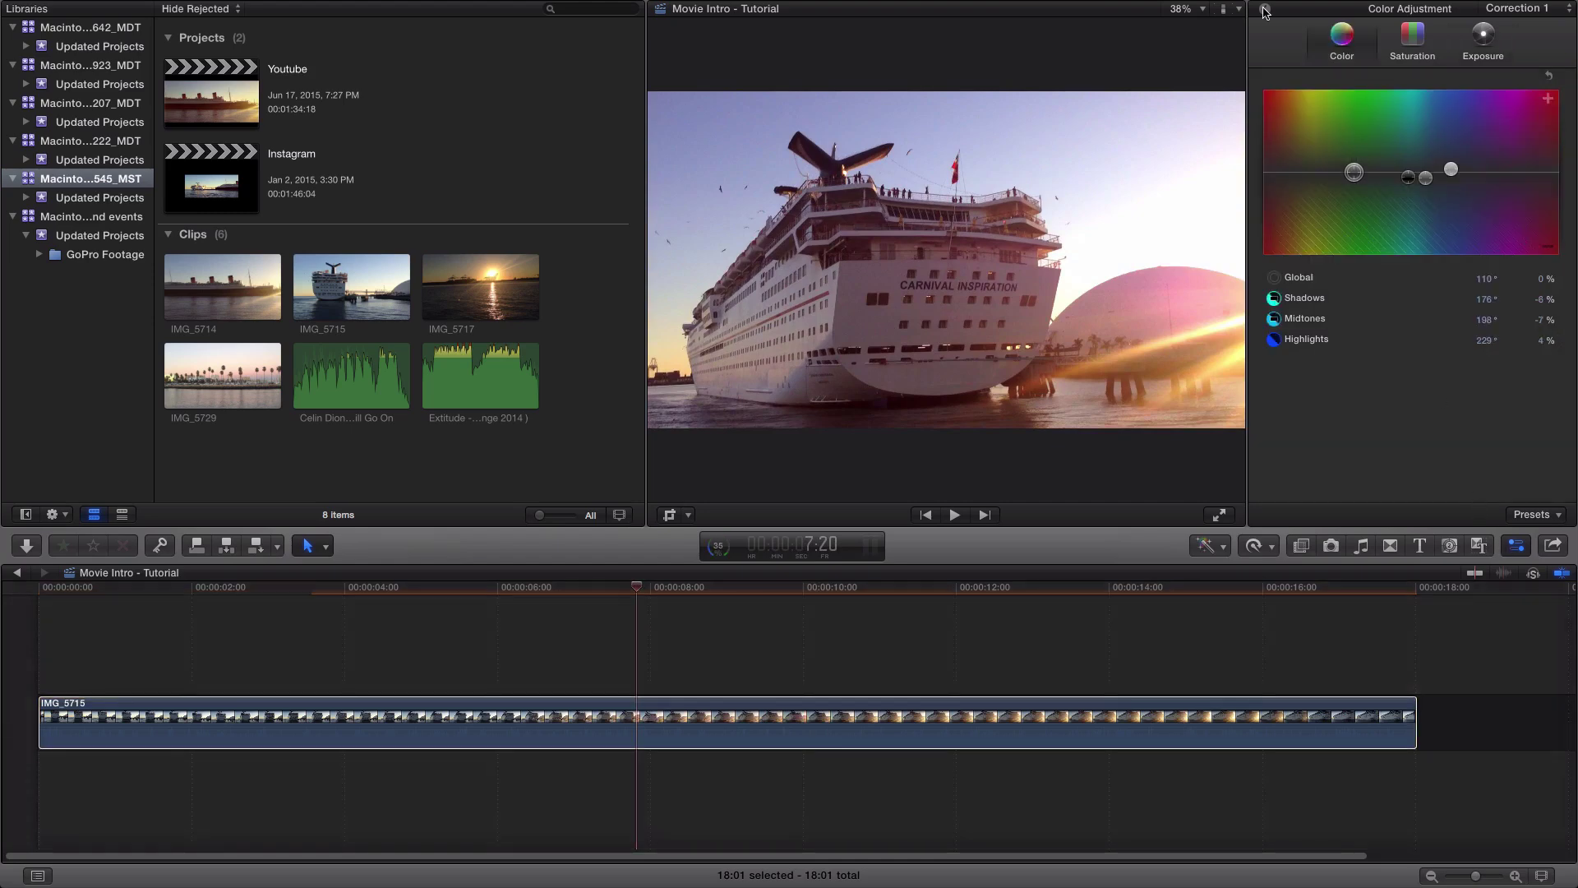
click(1265, 11)
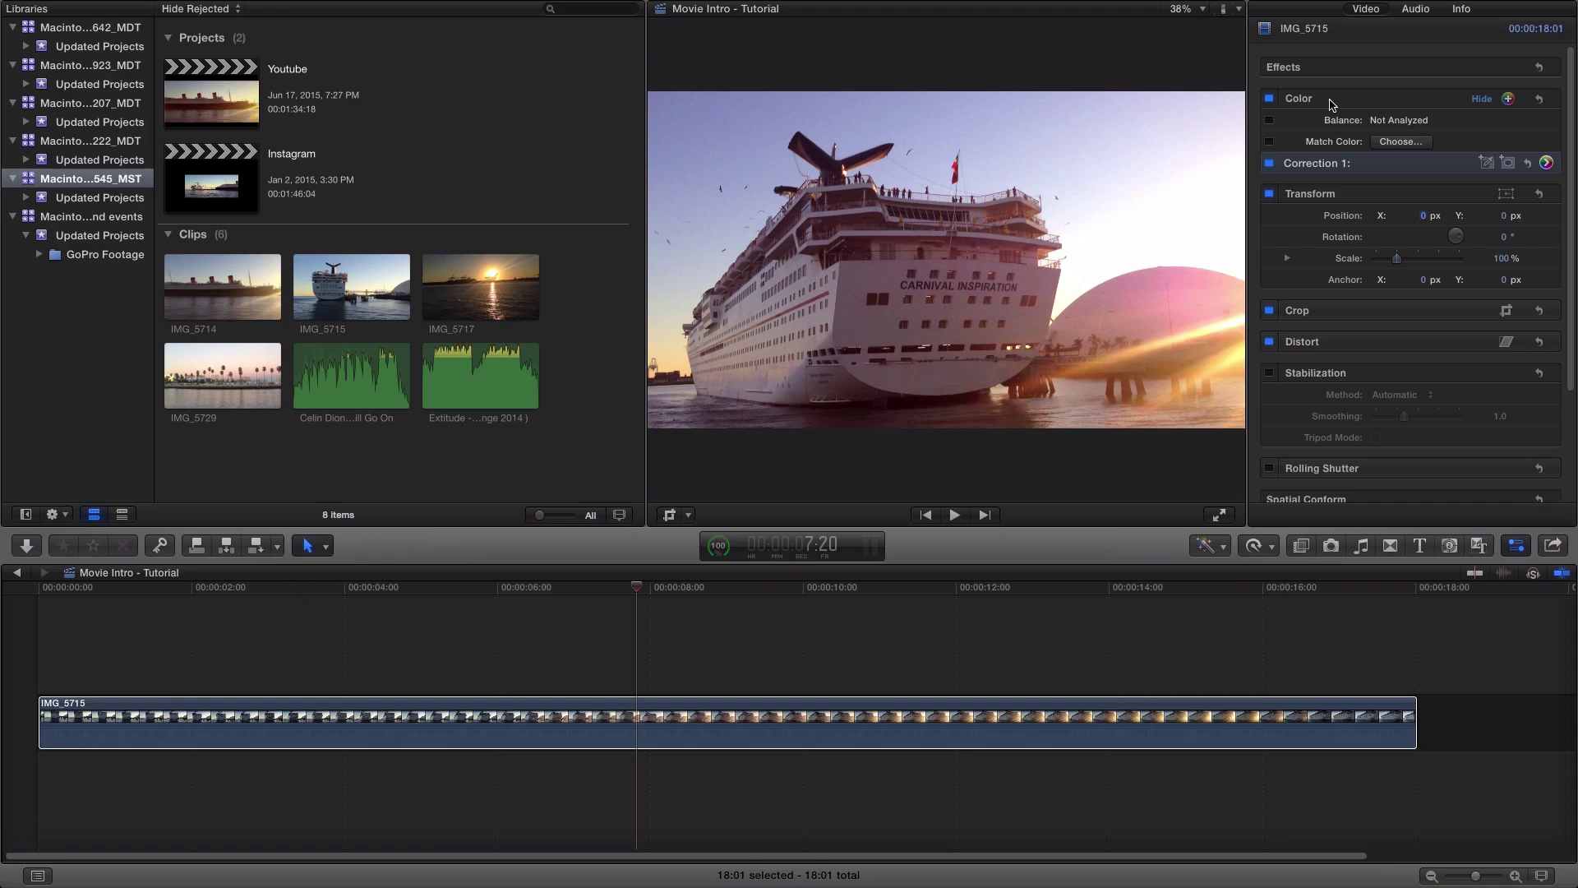
Step: Play the graded clip from the start and close the Inspector to widen the viewer
drag(238, 589, 9, 598)
key(space)
click(1517, 546)
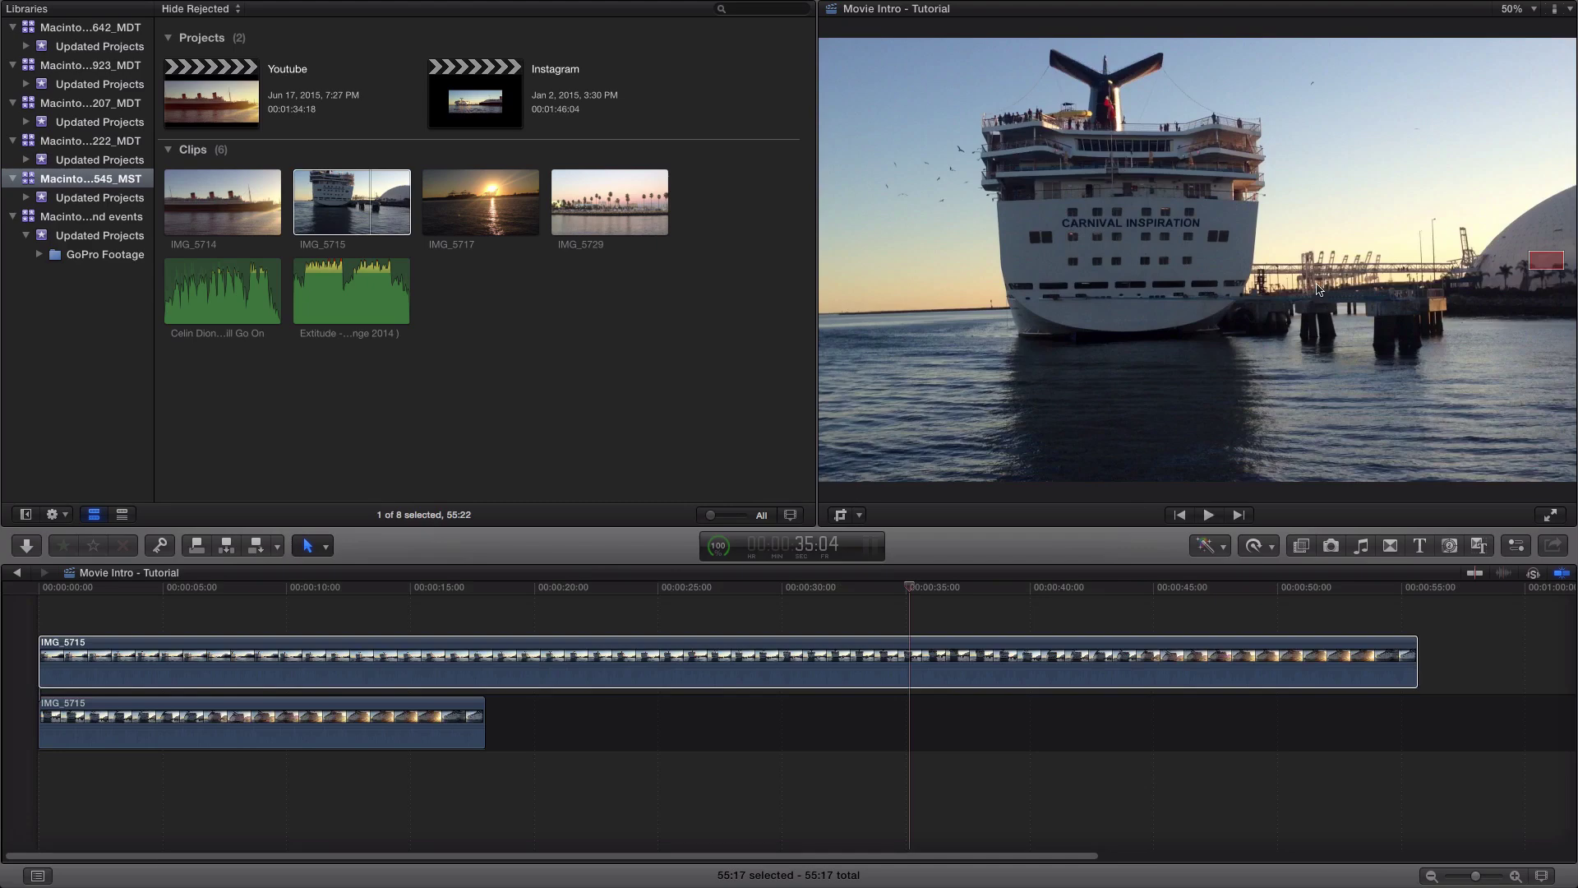
Step: Select the long ungraded IMG_5715 clip and delete it
key(space)
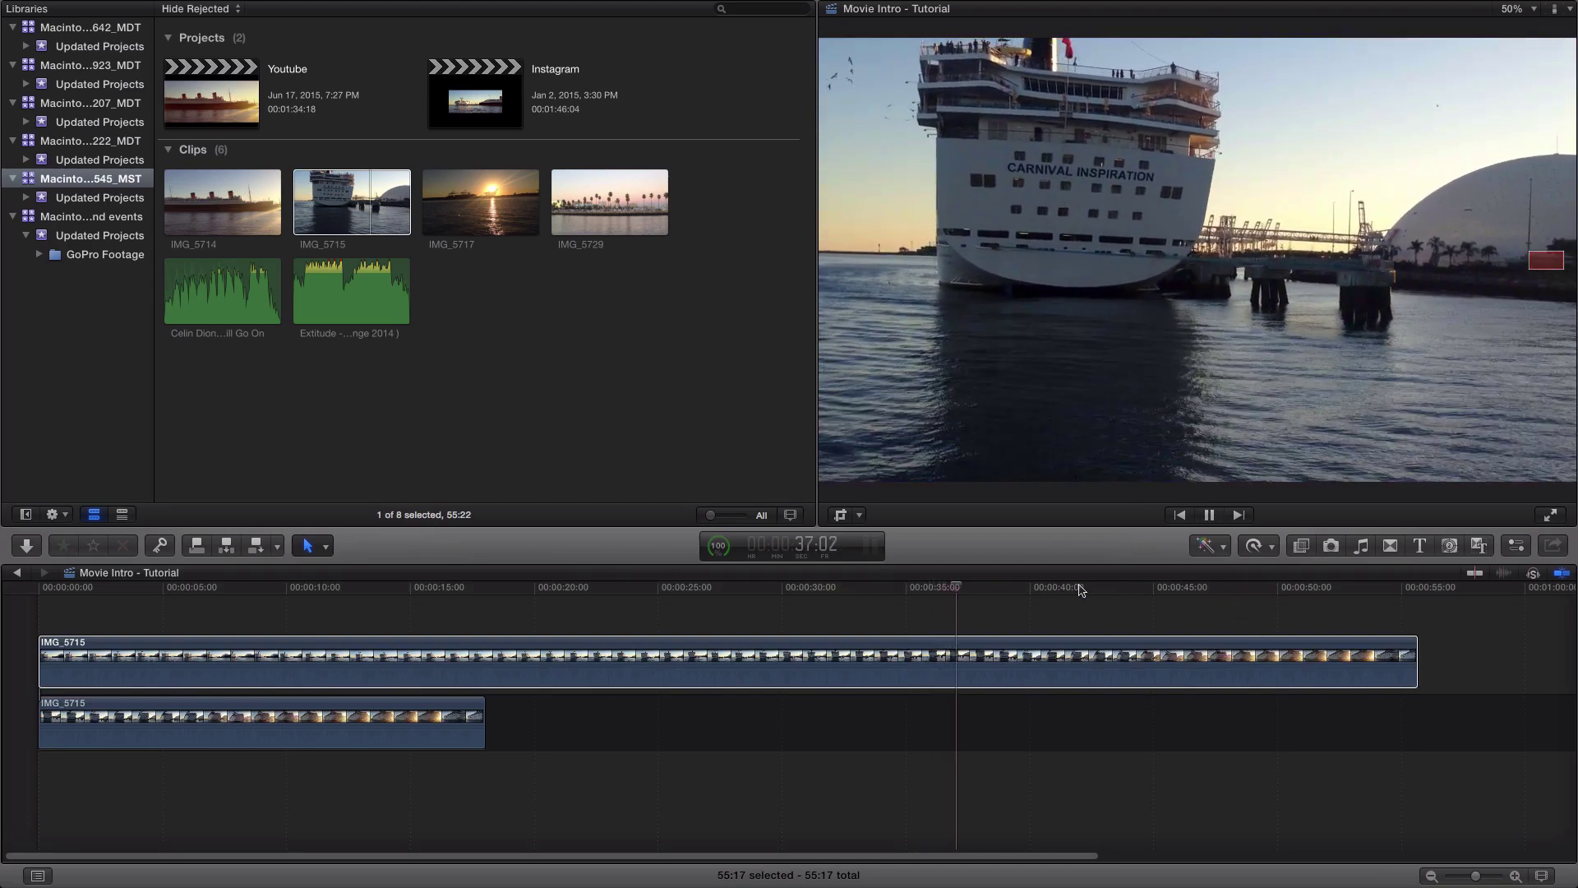
key(c)
key(Delete)
Step: Set the viewer zoom to Fit, play back the graded clip, then return to the start
click(182, 588)
key(space)
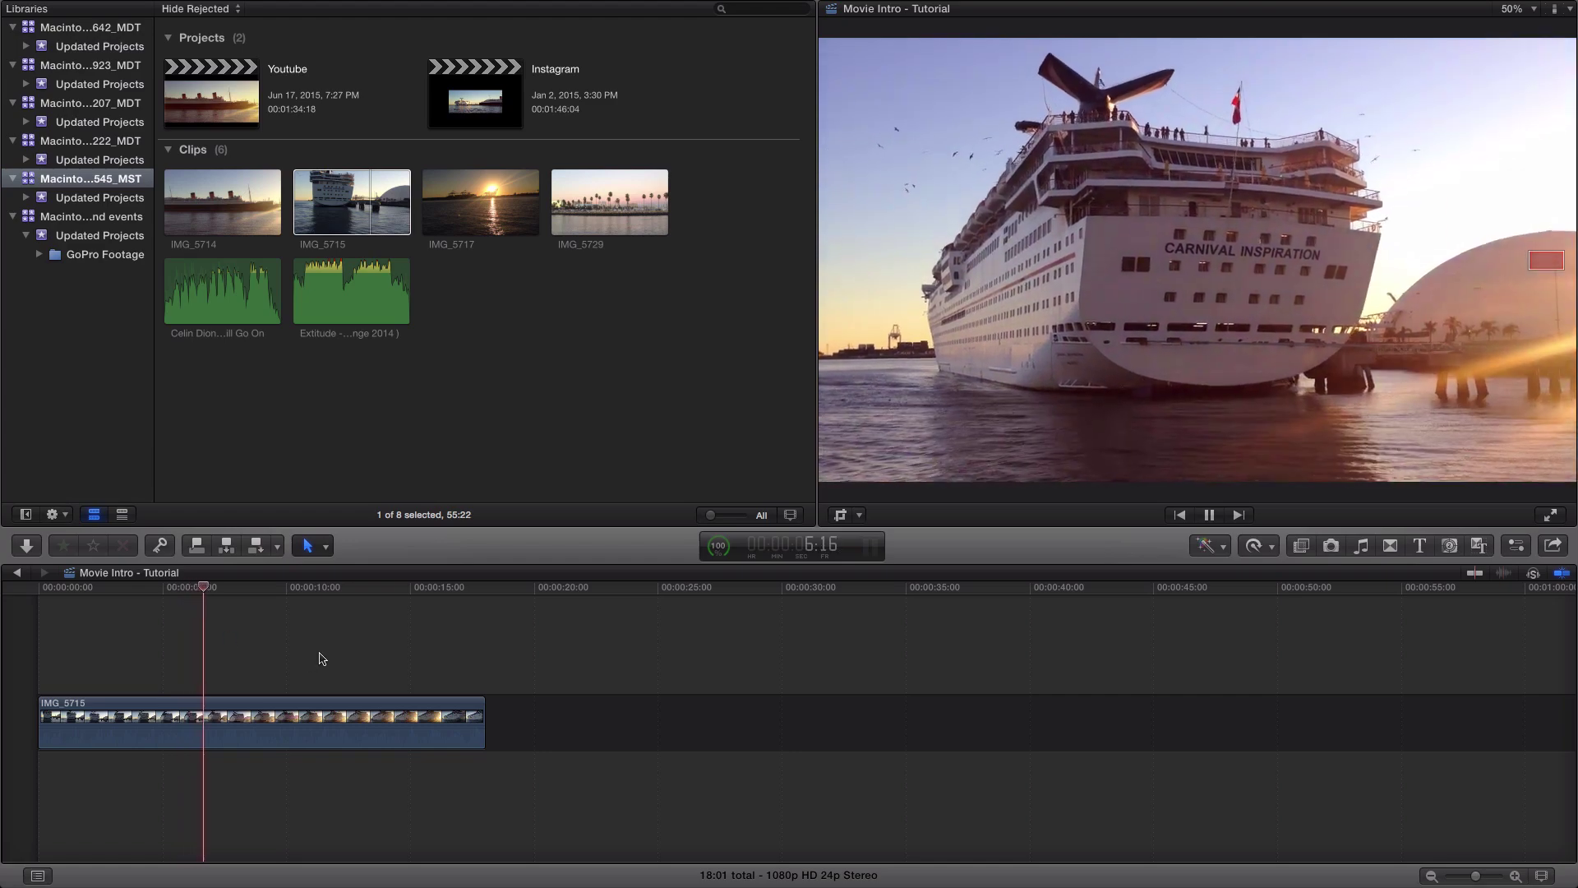
click(1523, 10)
click(1448, 110)
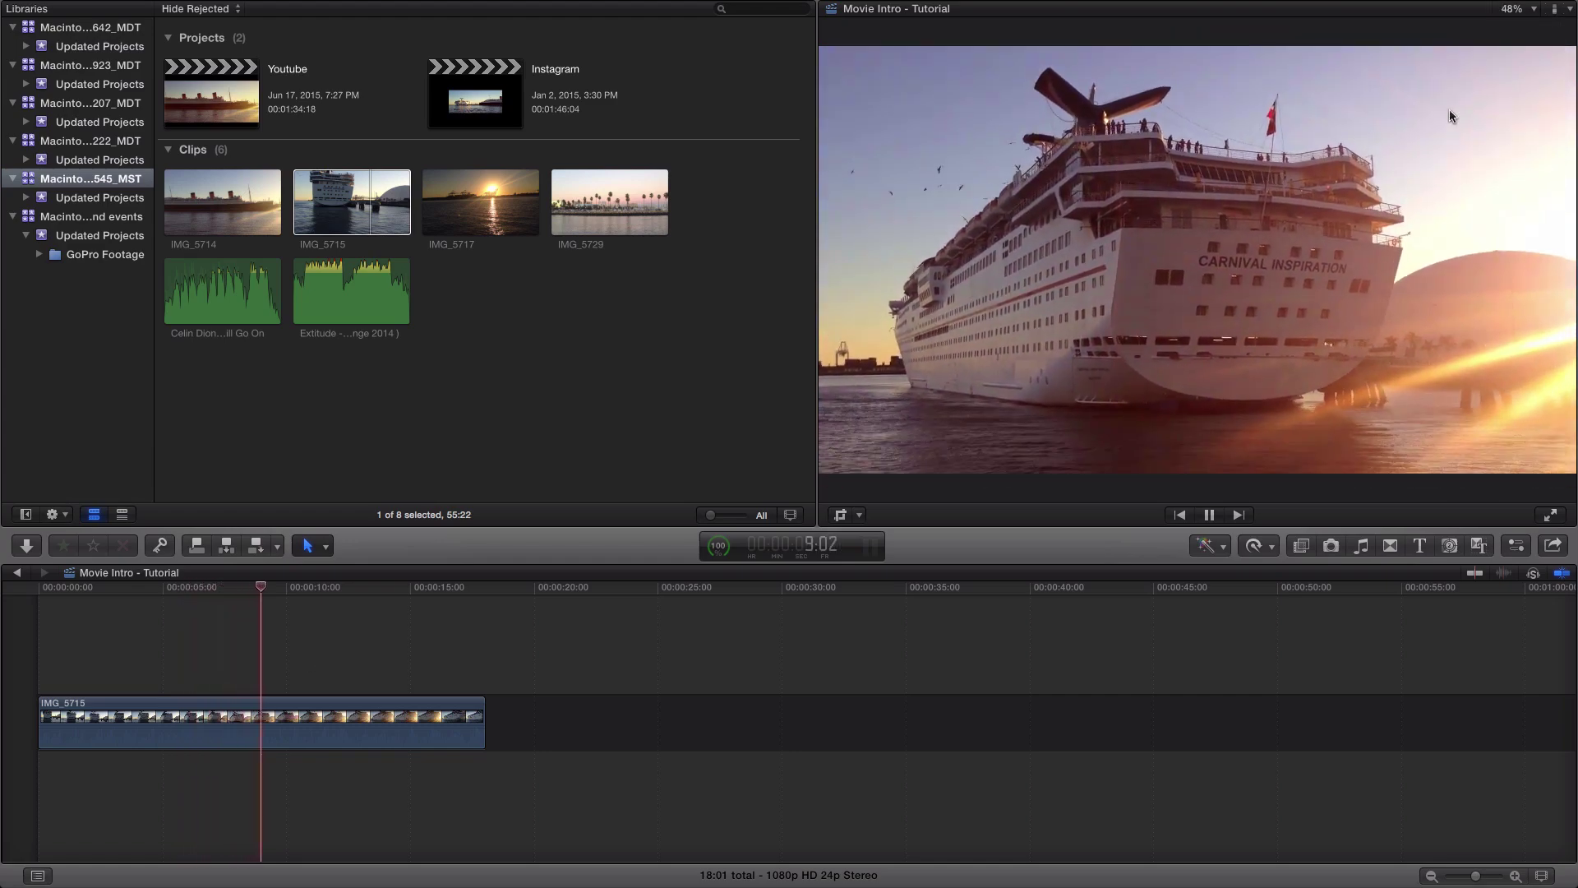
click(422, 589)
key(space)
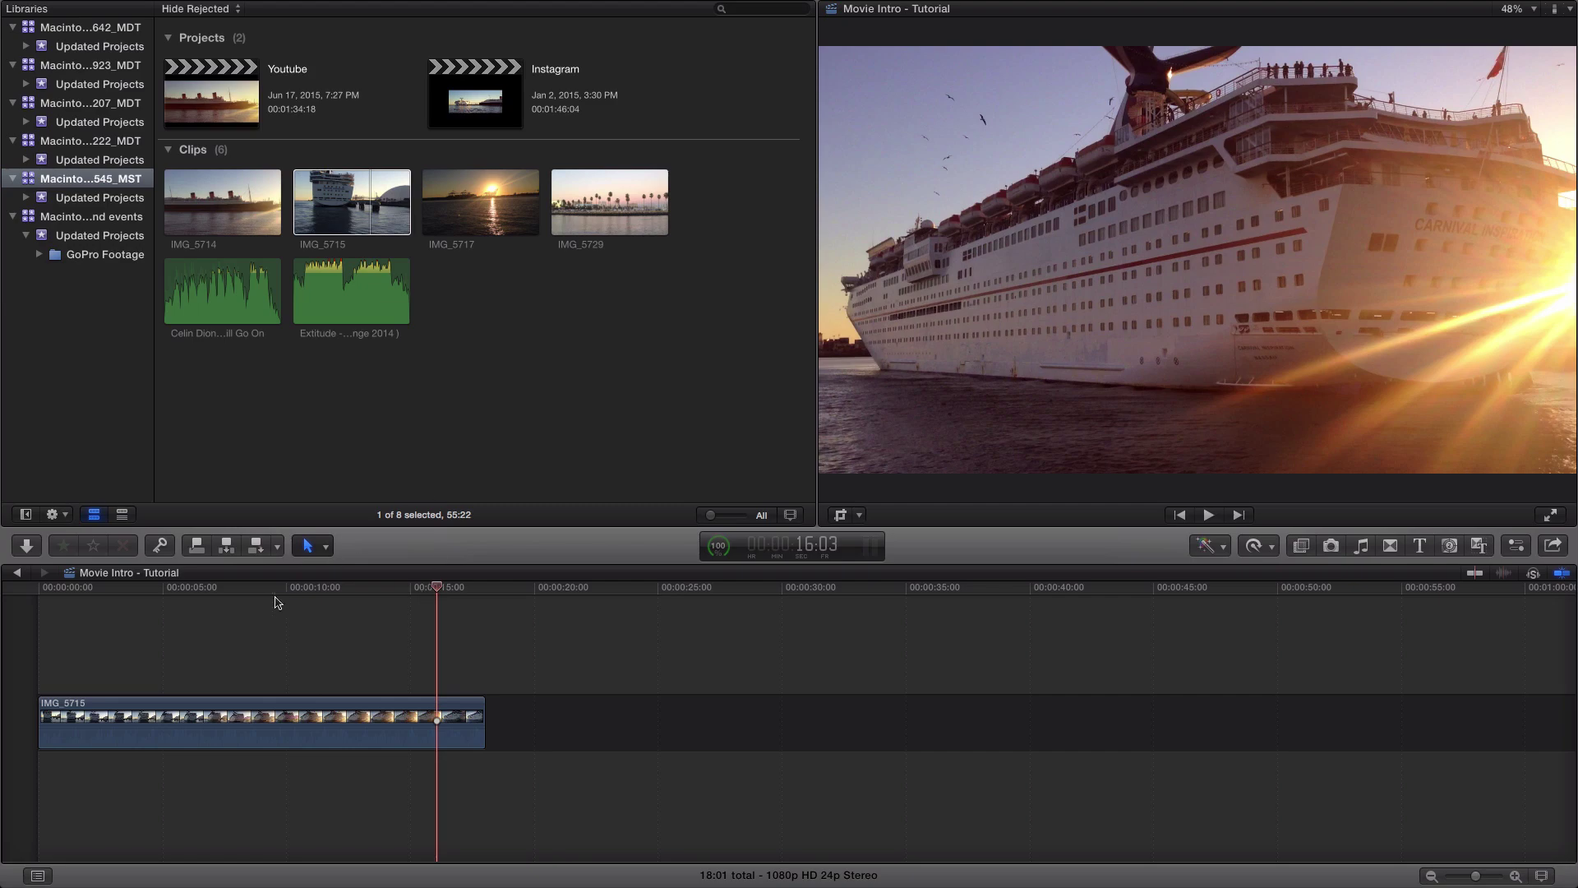
drag(275, 596, 8, 595)
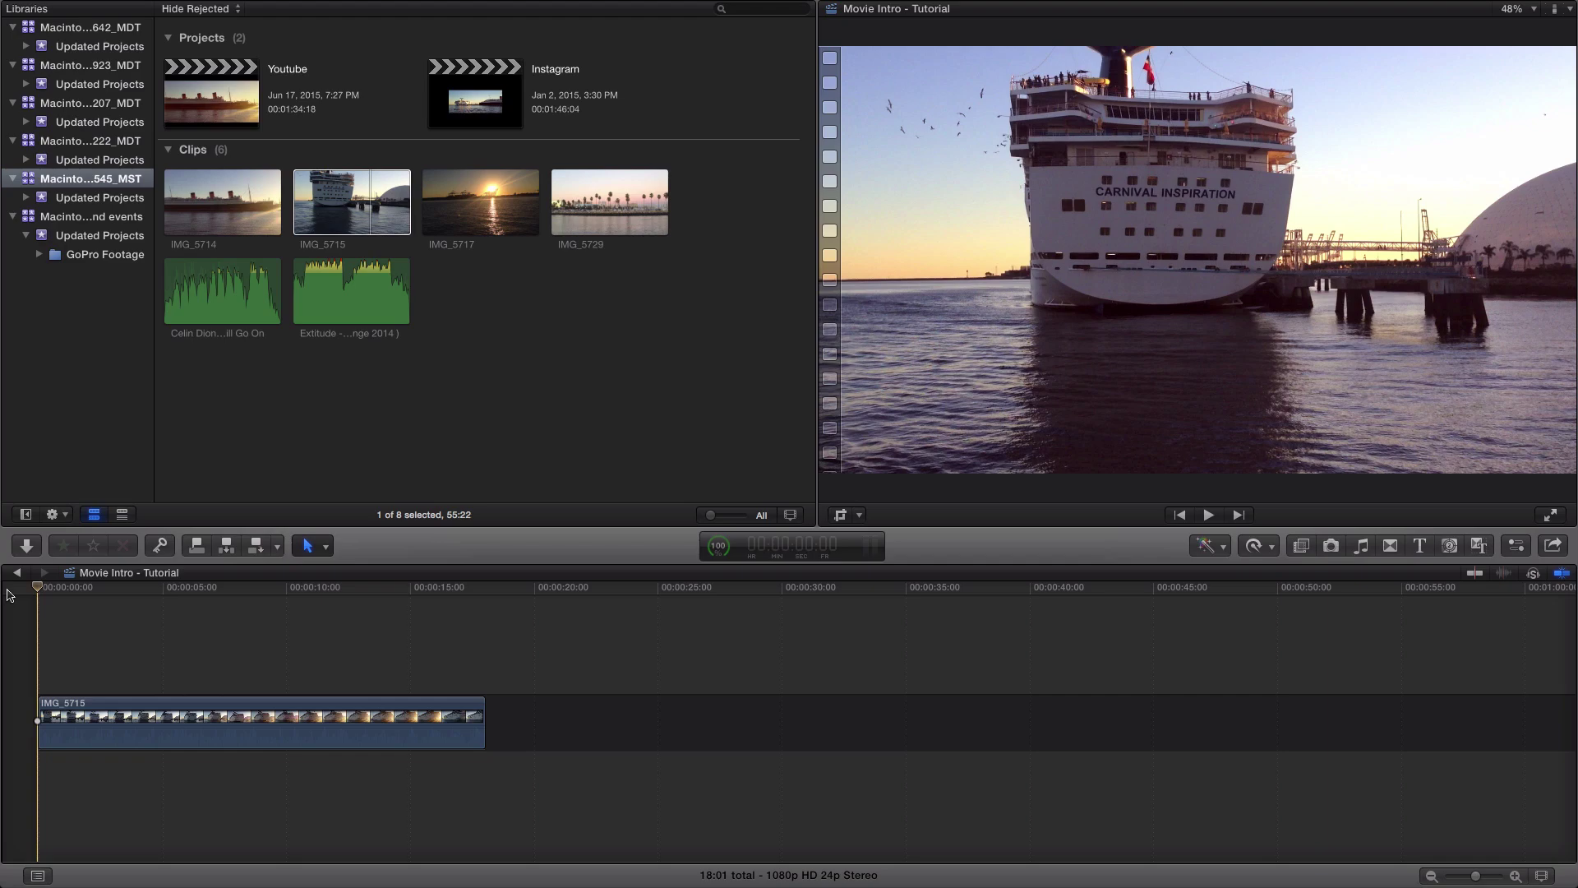